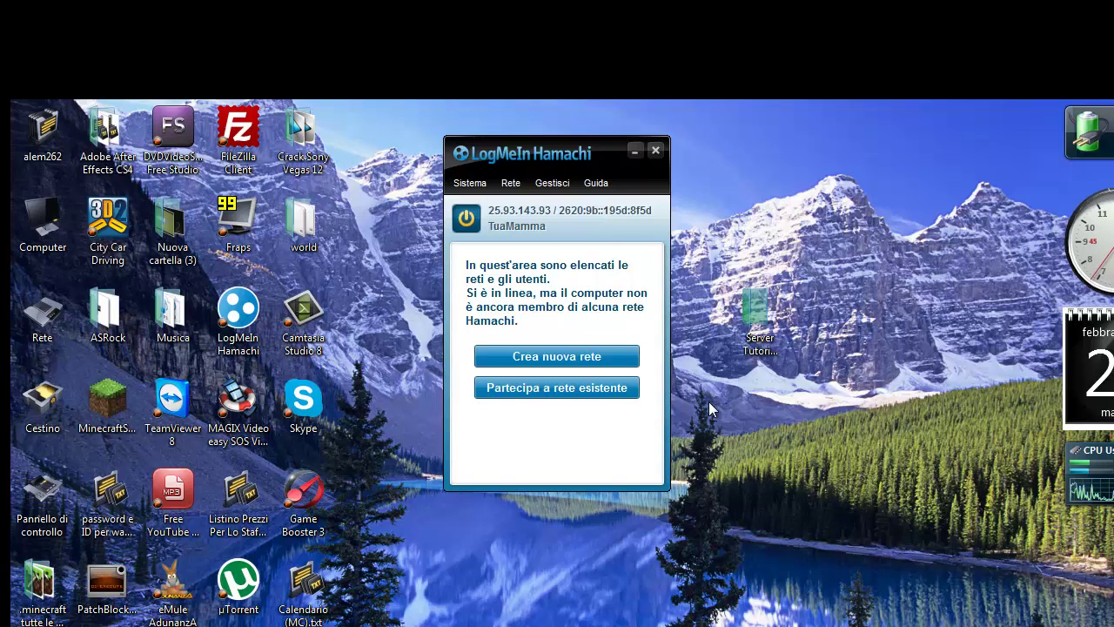
# Copy craftbukkit.jar from the Server 1.4.6 folder to the desktop.
pyautogui.moveTo(557, 157); pyautogui.dragTo(924, 175)
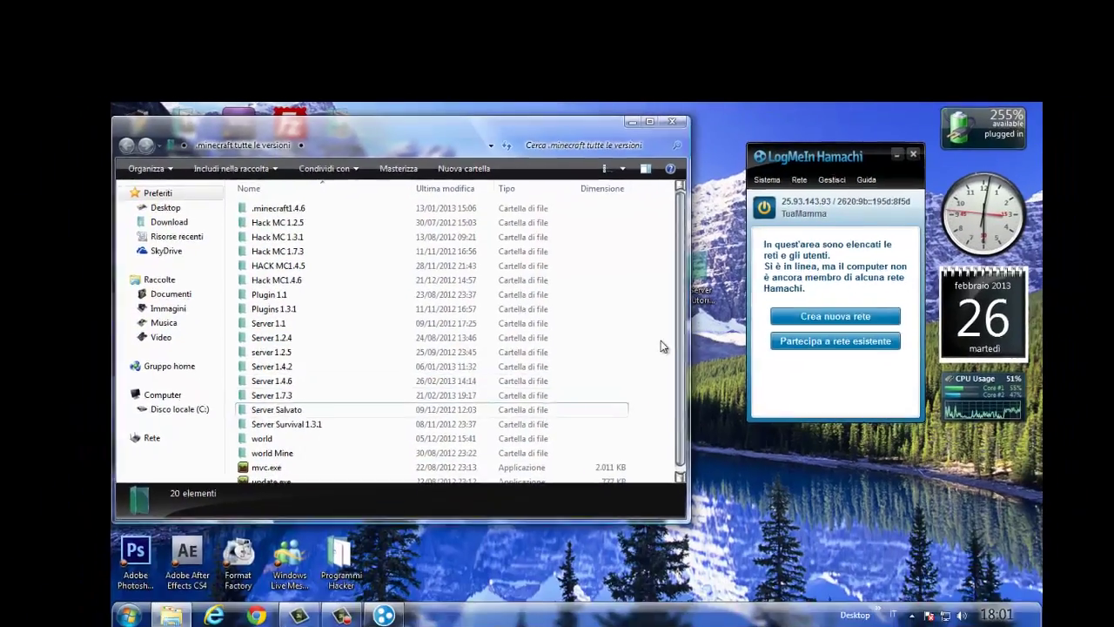
pyautogui.scroll(-2, 623, 298)
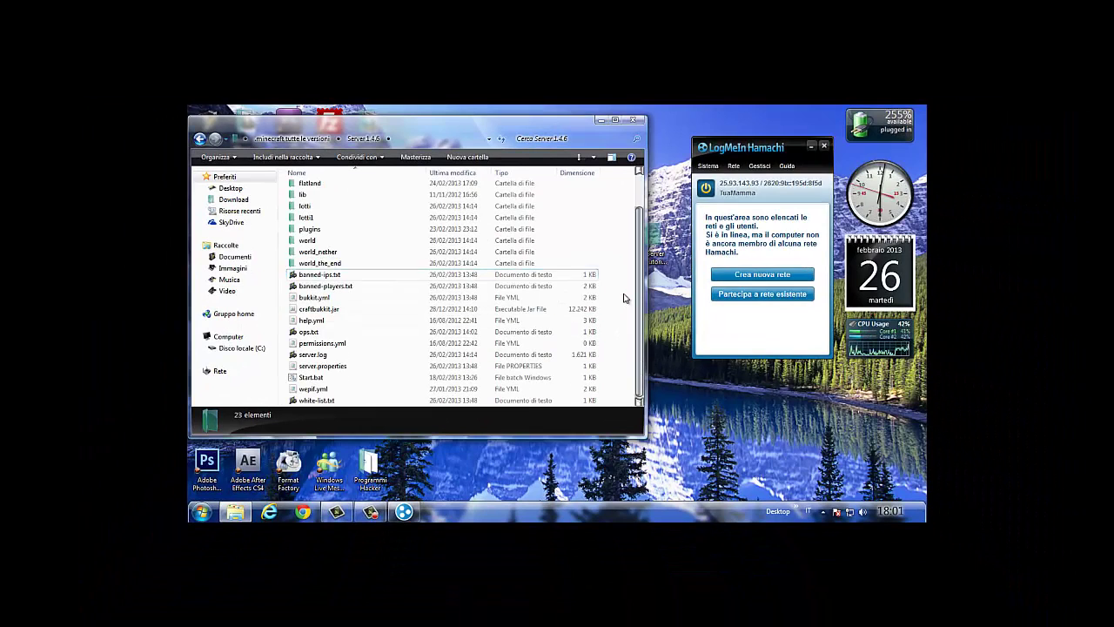
pyautogui.rightClick(374, 309)
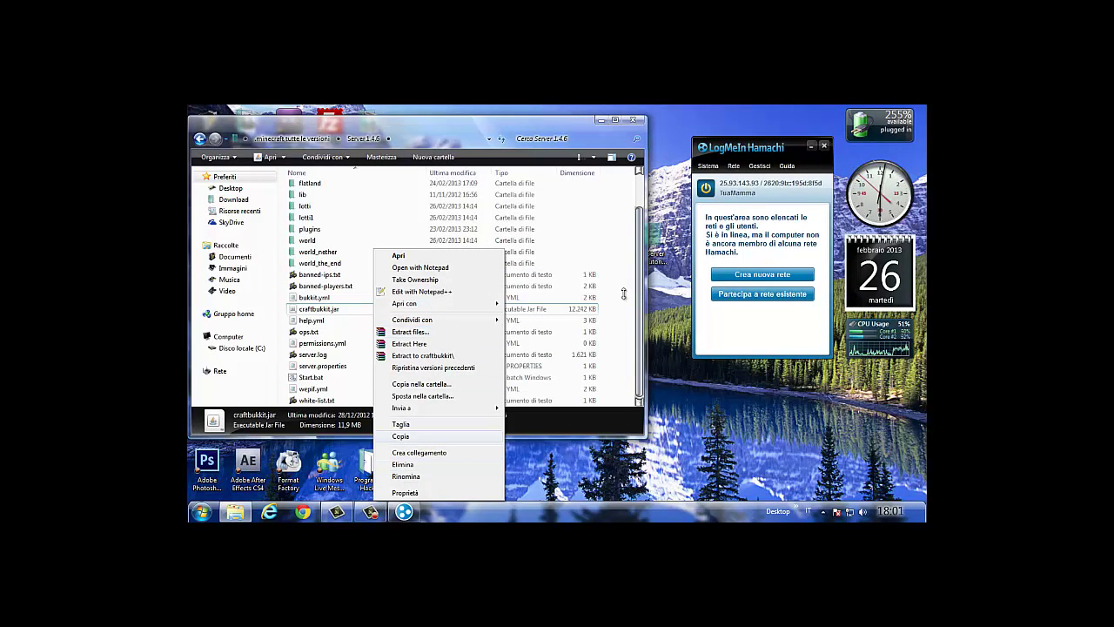
pyautogui.rightClick(701, 445)
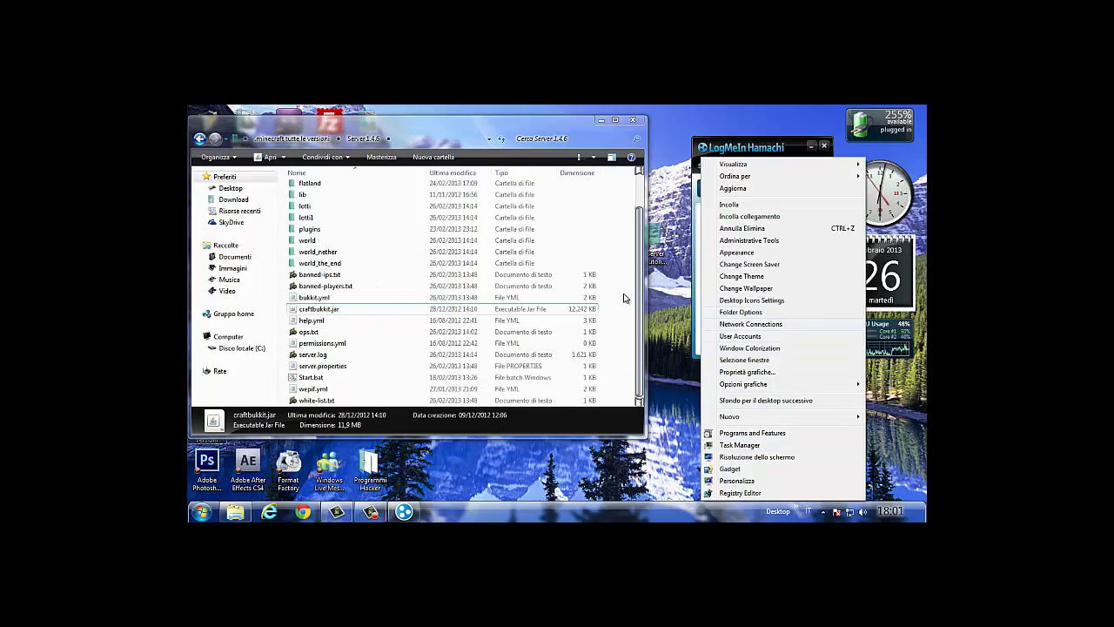
pyautogui.press('Escape')
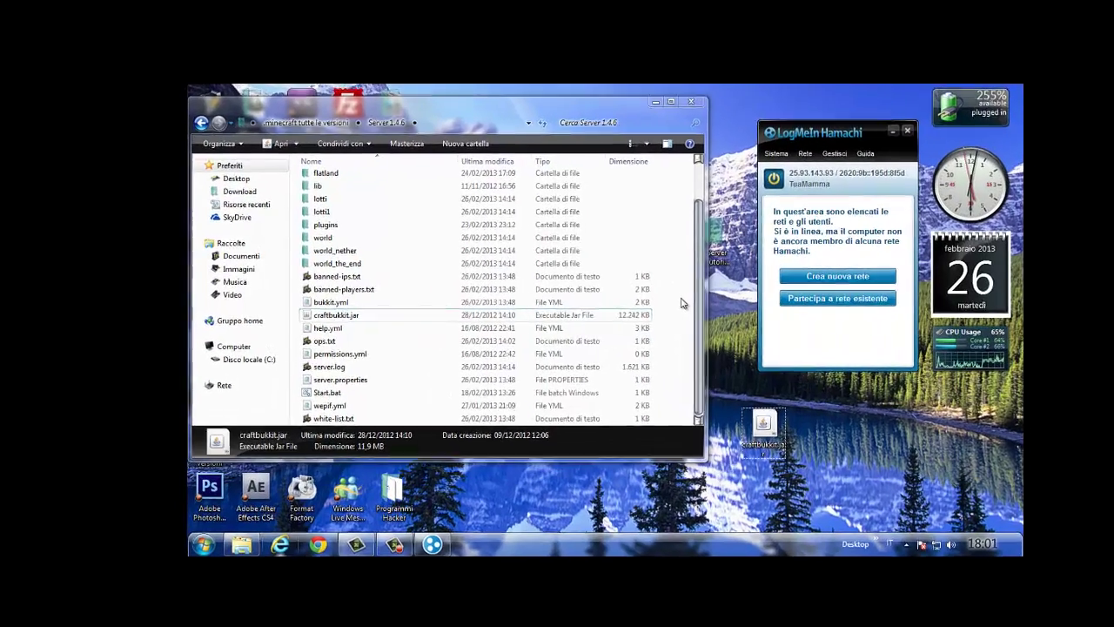
# In Internet Explorer, search Google for "download craftbukkit 1.4.7", open the CraftBukkit downloads page and review the listed builds.
pyautogui.click(269, 511)
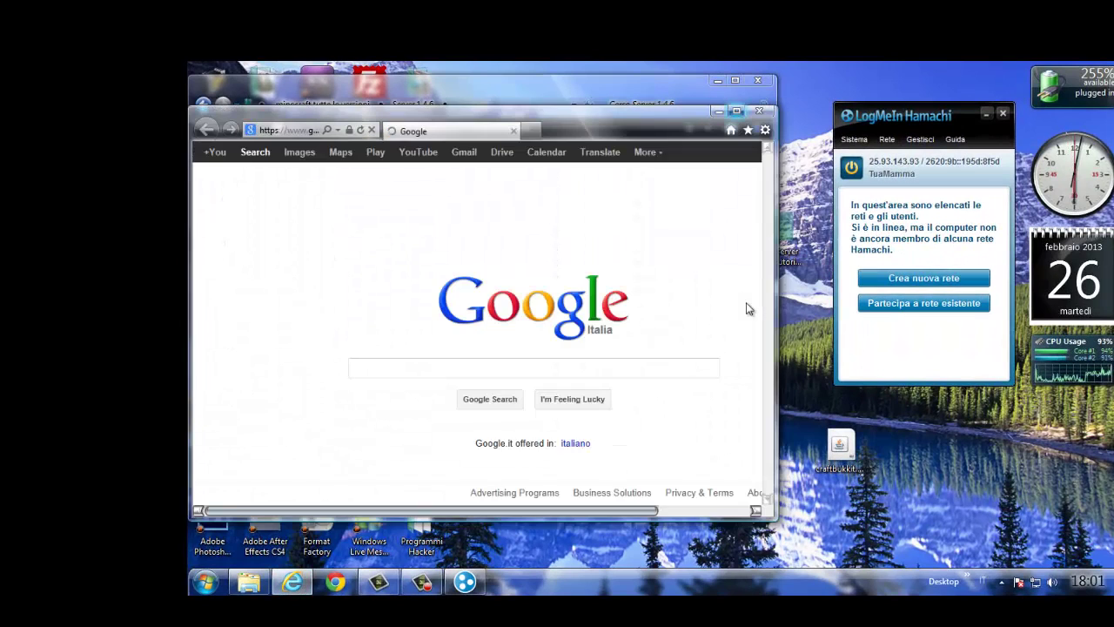
pyautogui.click(736, 112)
pyautogui.write('do')
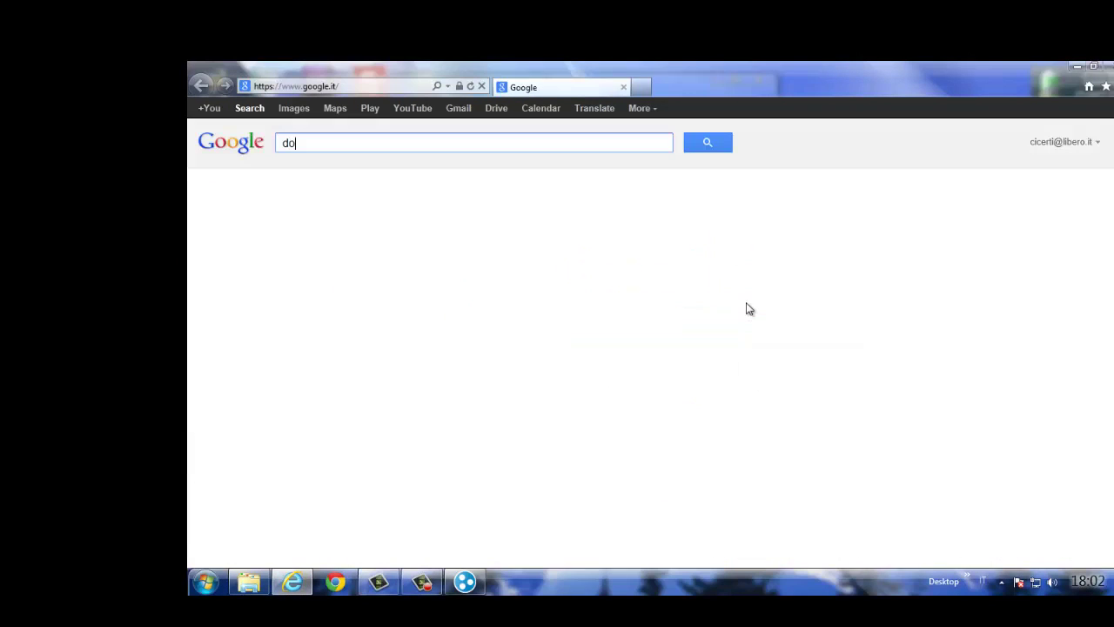
pyautogui.write('wnload cra')
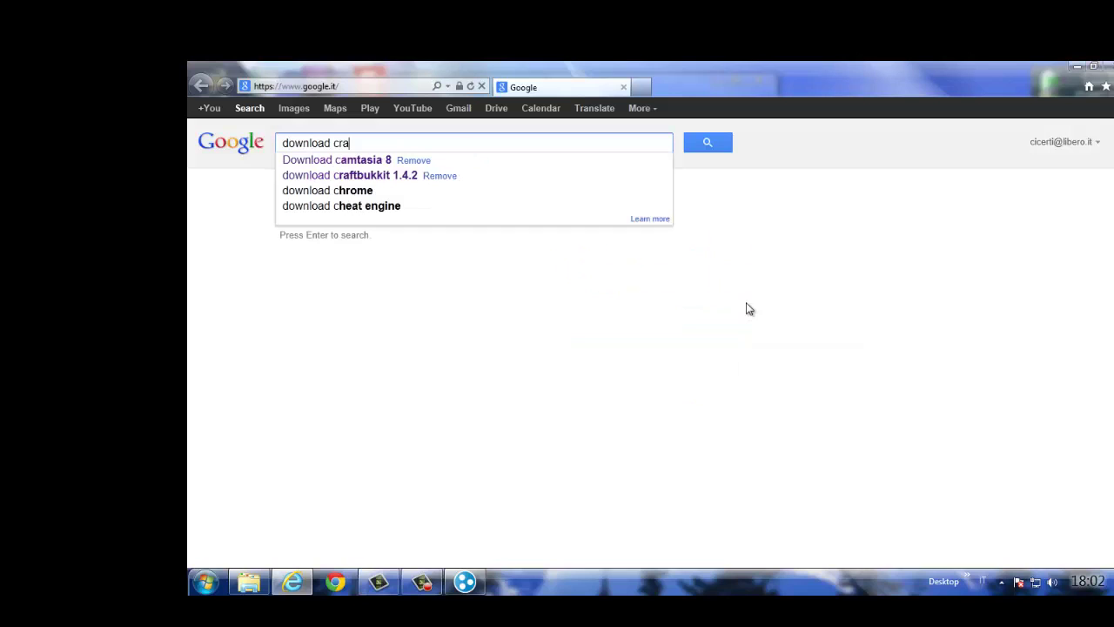
pyautogui.write('ftbukkit 1.4.7')
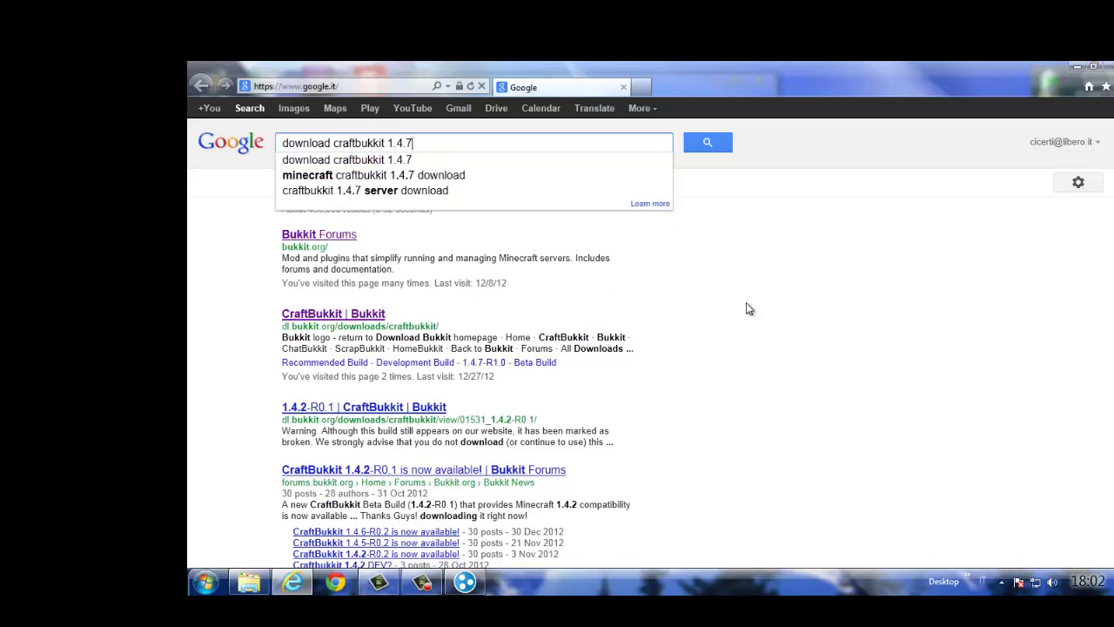
pyautogui.click(748, 310)
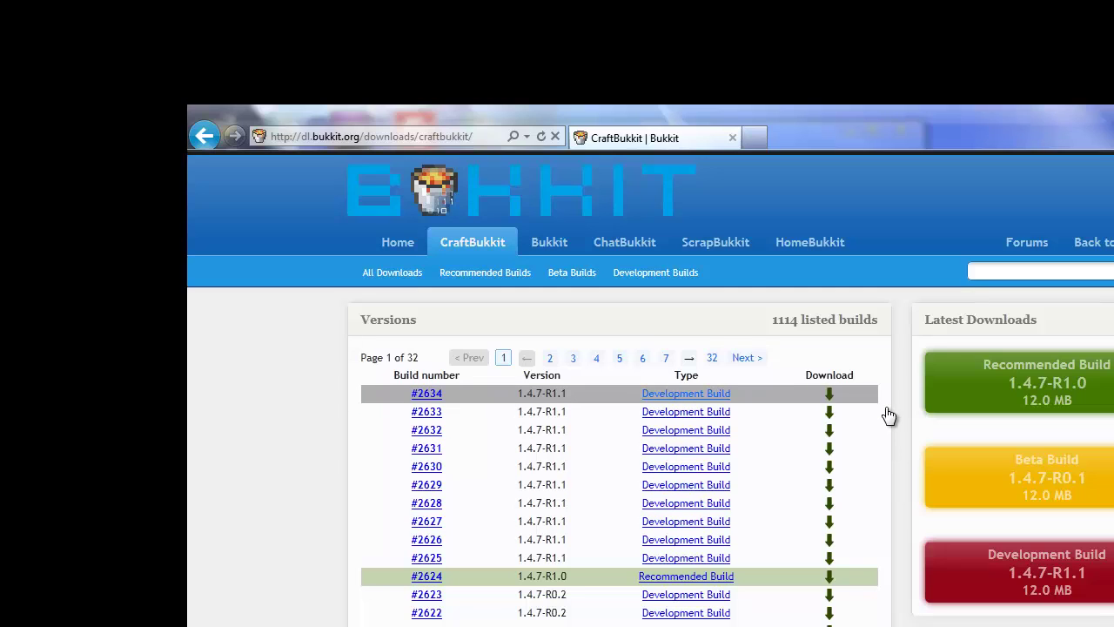
pyautogui.scroll(-1, 887, 415)
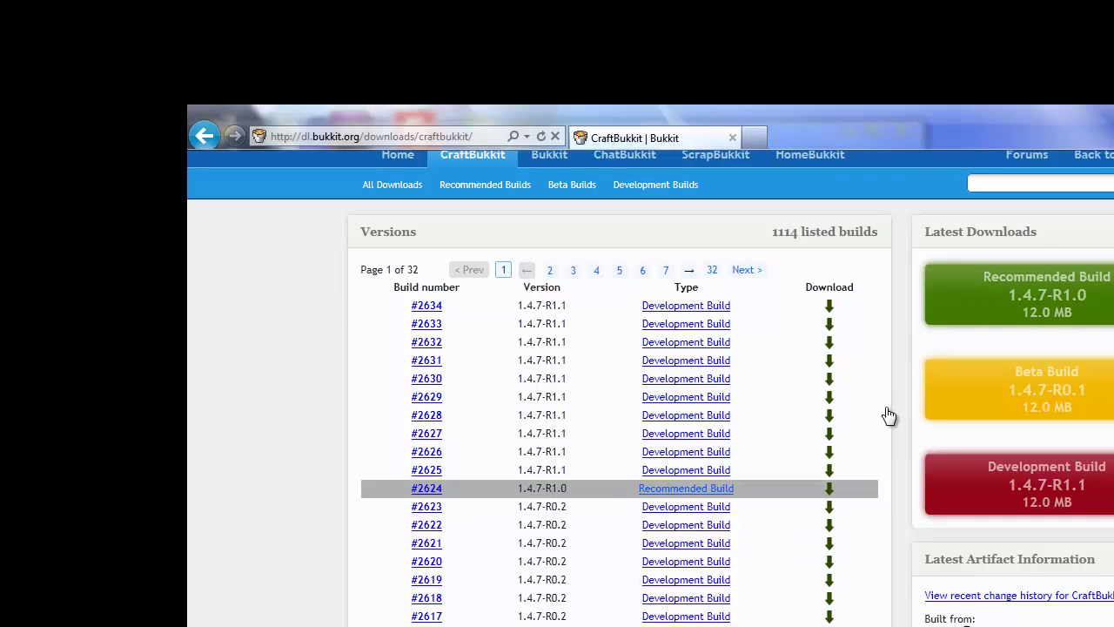
pyautogui.scroll(2, 888, 415)
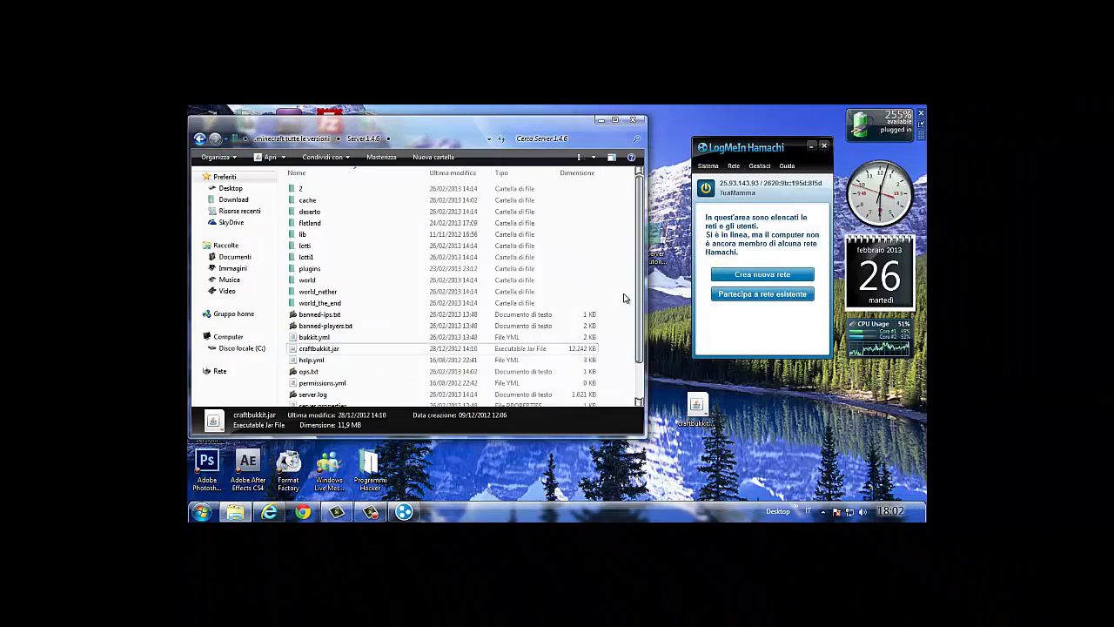
# Copy Start.bat from the Server 1.4.6 folder to the desktop and close the folder window.
pyautogui.scroll(-2, 623, 298)
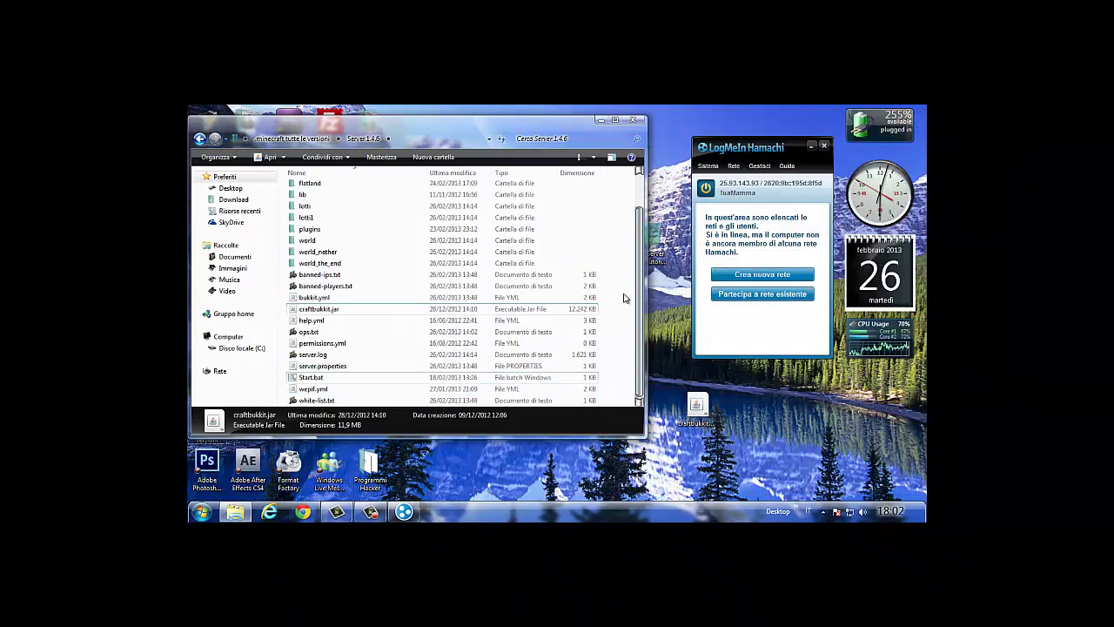
pyautogui.rightClick(374, 376)
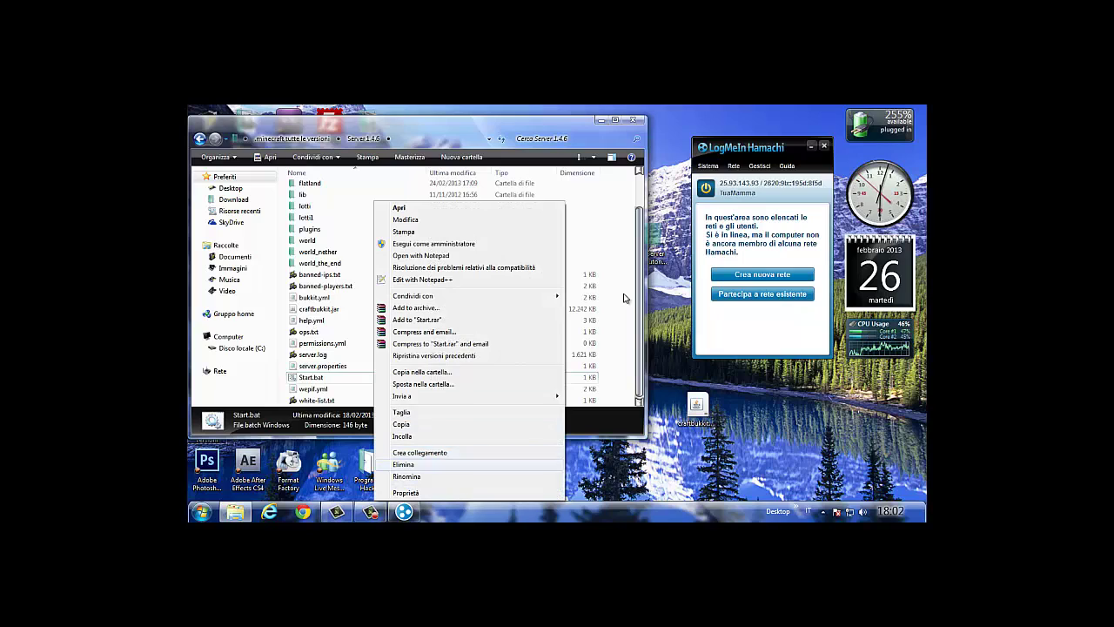
pyautogui.press('Up')
pyautogui.press('Up')
pyautogui.press('Up')
pyautogui.press('Up')
pyautogui.press('Down')
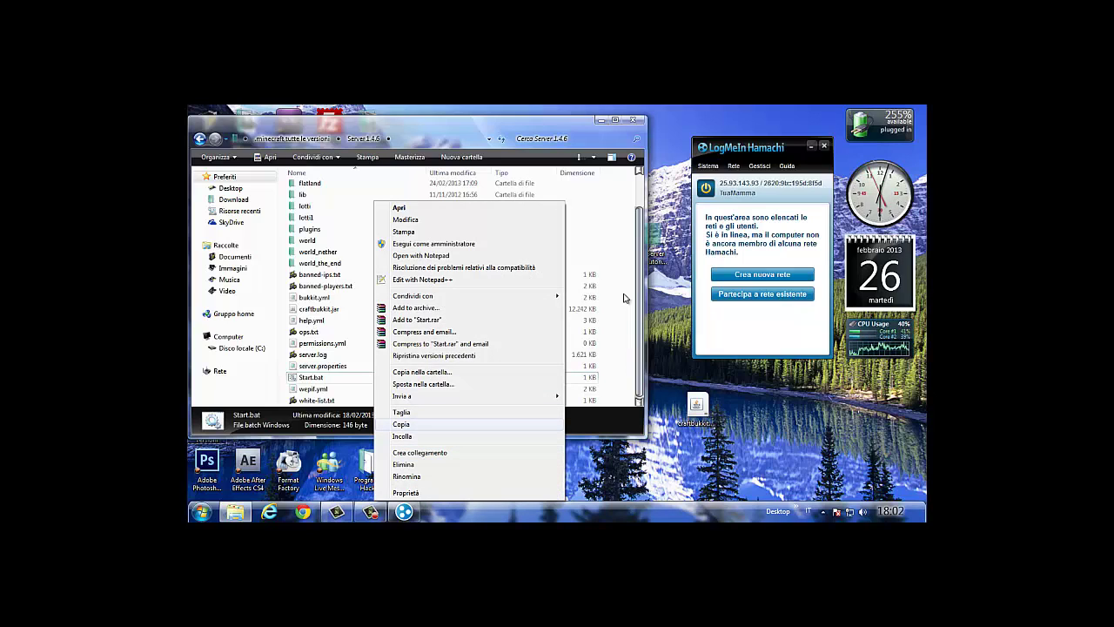
pyautogui.press('Return')
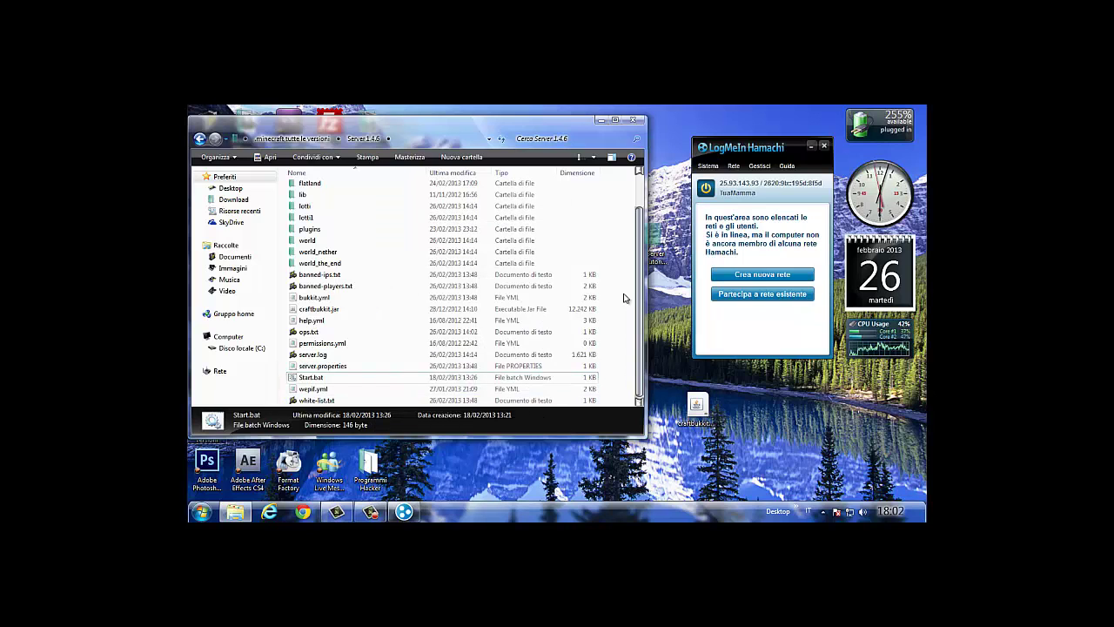
pyautogui.rightClick(740, 427)
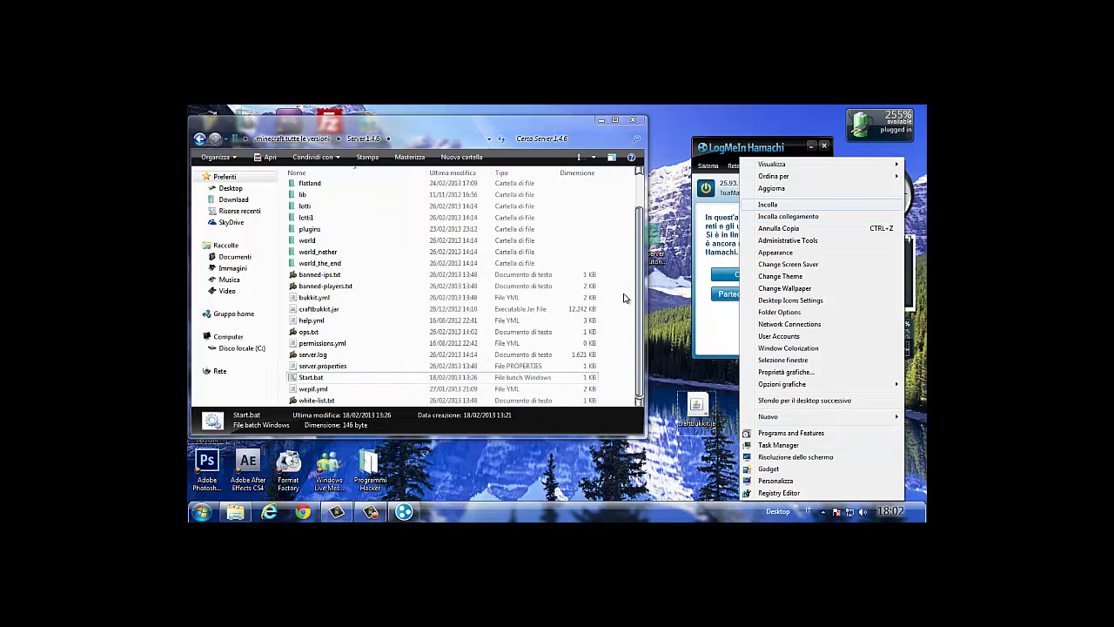
pyautogui.press('Return')
pyautogui.hotkey('alt', 'F4')
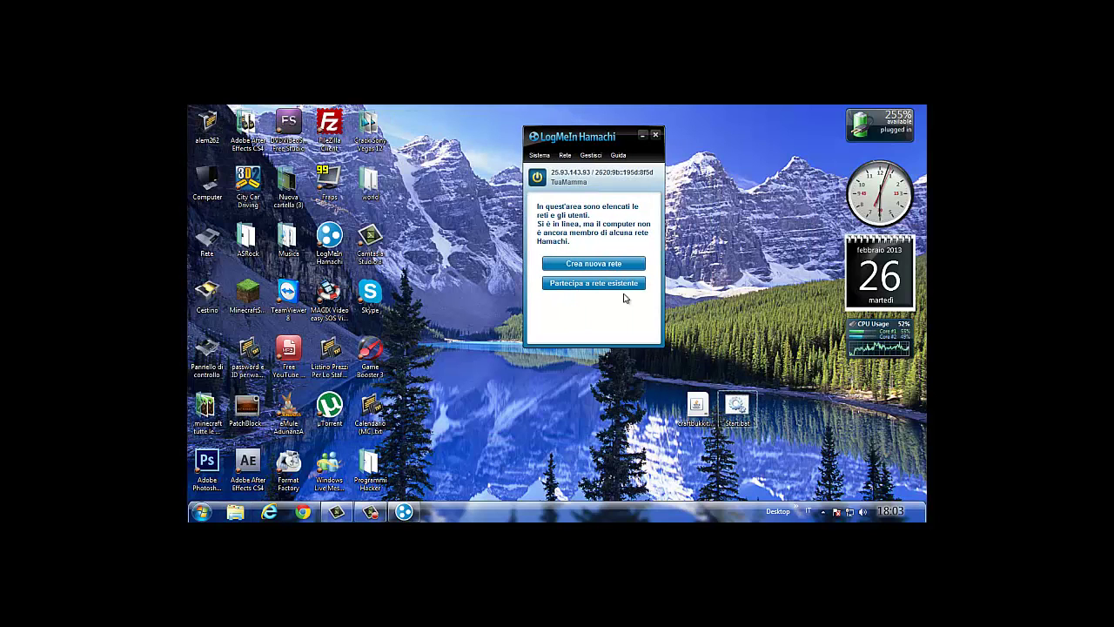
# Open the desktop copy of Start.bat in Notepad++ and examine the craftbukkit.jar reference in its Java launch command.
pyautogui.rightClick(736, 412)
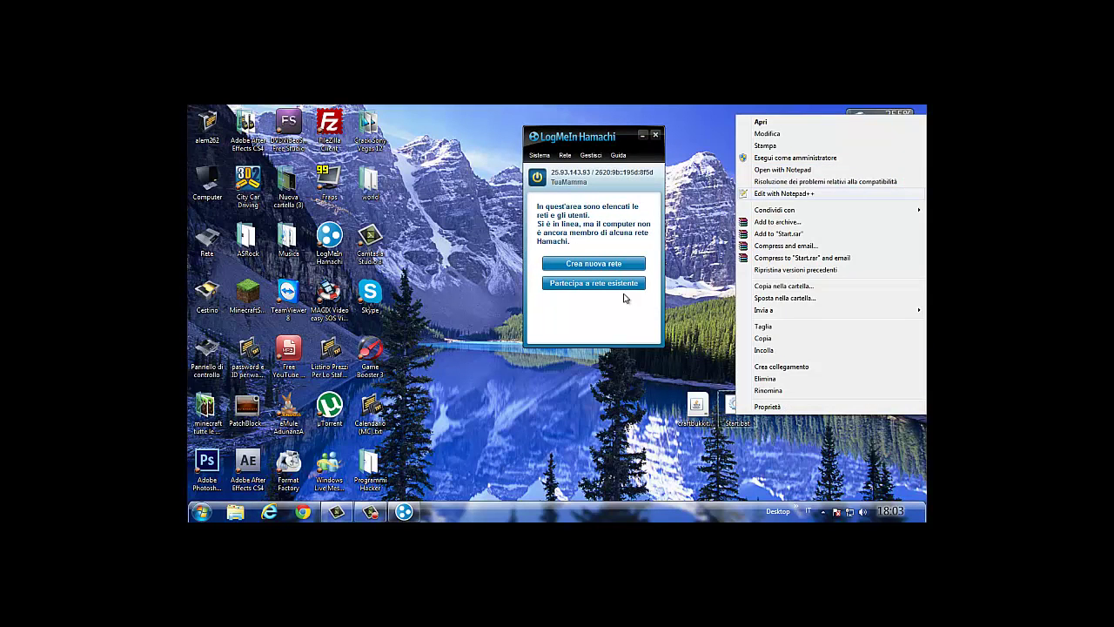
pyautogui.press('Return')
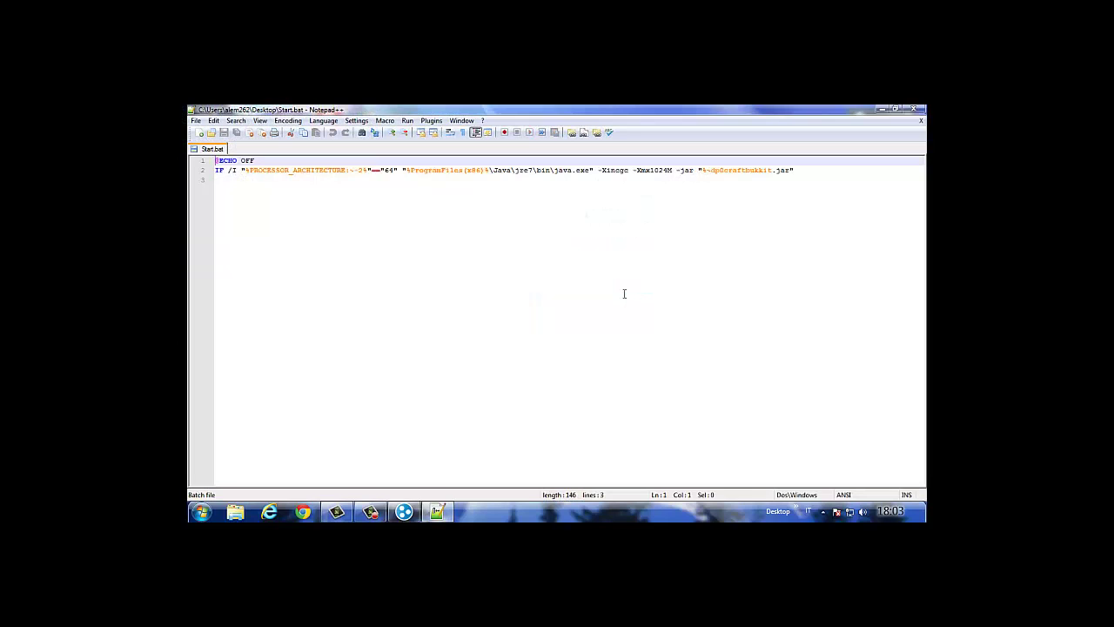
pyautogui.moveTo(724, 171); pyautogui.dragTo(746, 170)
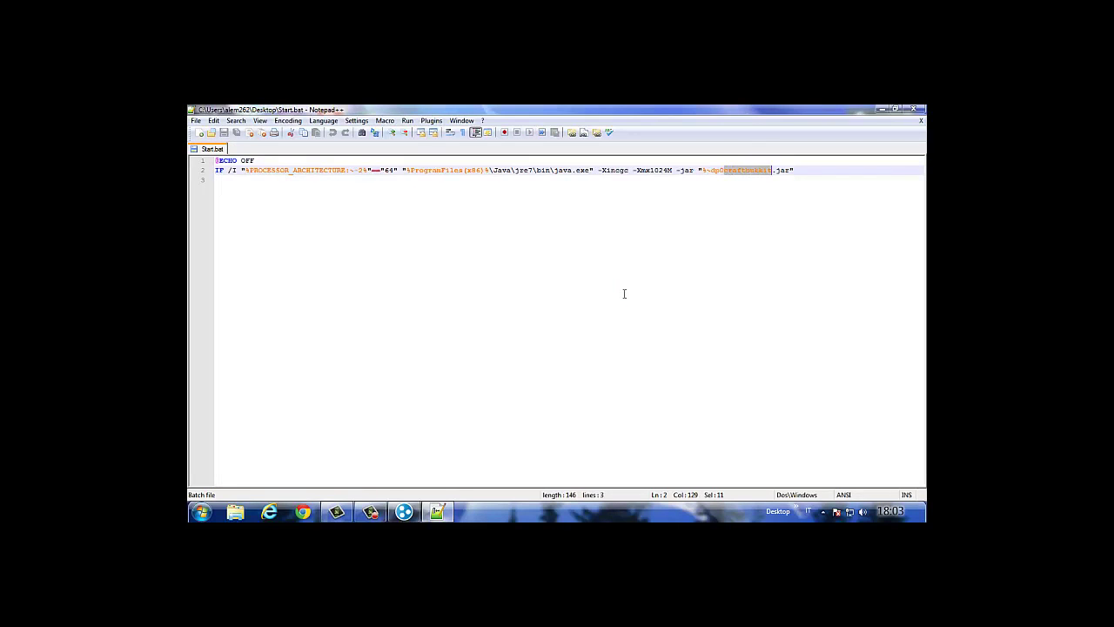
pyautogui.hotkey('shift', 'Left')
pyautogui.hotkey('shift', 'Left')
pyautogui.hotkey('shift', 'Left')
pyautogui.hotkey('shift', 'Left')
pyautogui.hotkey('shift', 'Left')
pyautogui.hotkey('shift', 'Left')
pyautogui.hotkey('shift', 'Left')
pyautogui.hotkey('shift', 'Left')
pyautogui.hotkey('shift', 'Left')
pyautogui.hotkey('shift', 'Left')
pyautogui.hotkey('shift', 'Left')
pyautogui.hotkey('shift', 'Left')
pyautogui.hotkey('shift', 'Left')
pyautogui.hotkey('shift', 'Left')
pyautogui.hotkey('shift', 'Left')
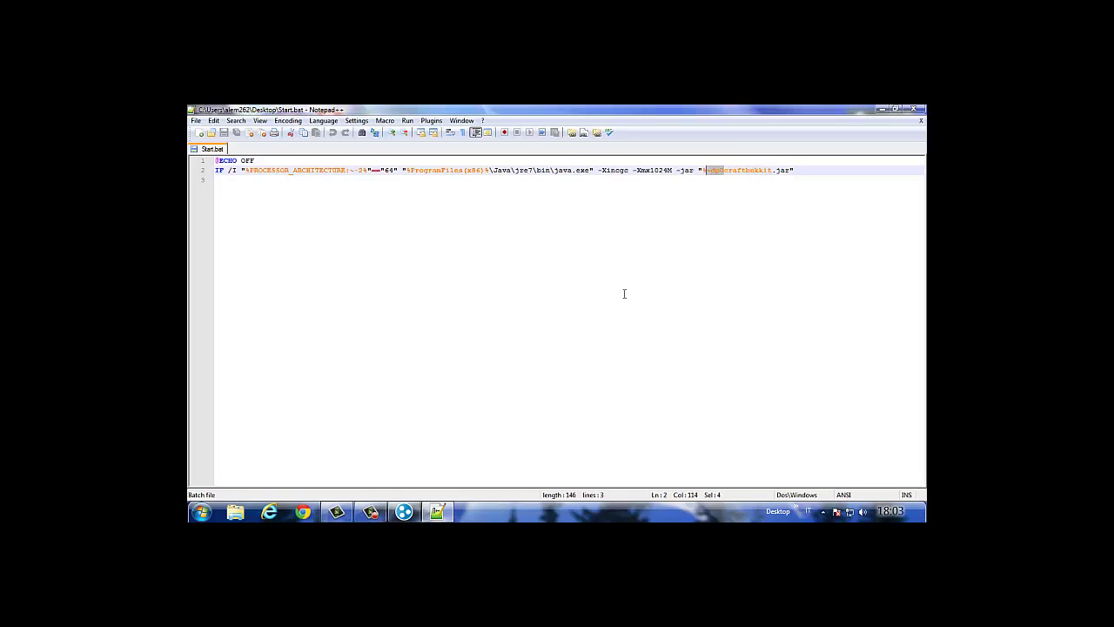
pyautogui.moveTo(798, 180); pyautogui.dragTo(763, 170)
pyautogui.moveTo(794, 170)
pyautogui.mouseDown()
pyautogui.moveTo(624, 298)
pyautogui.moveTo(786, 170)
pyautogui.mouseUp()
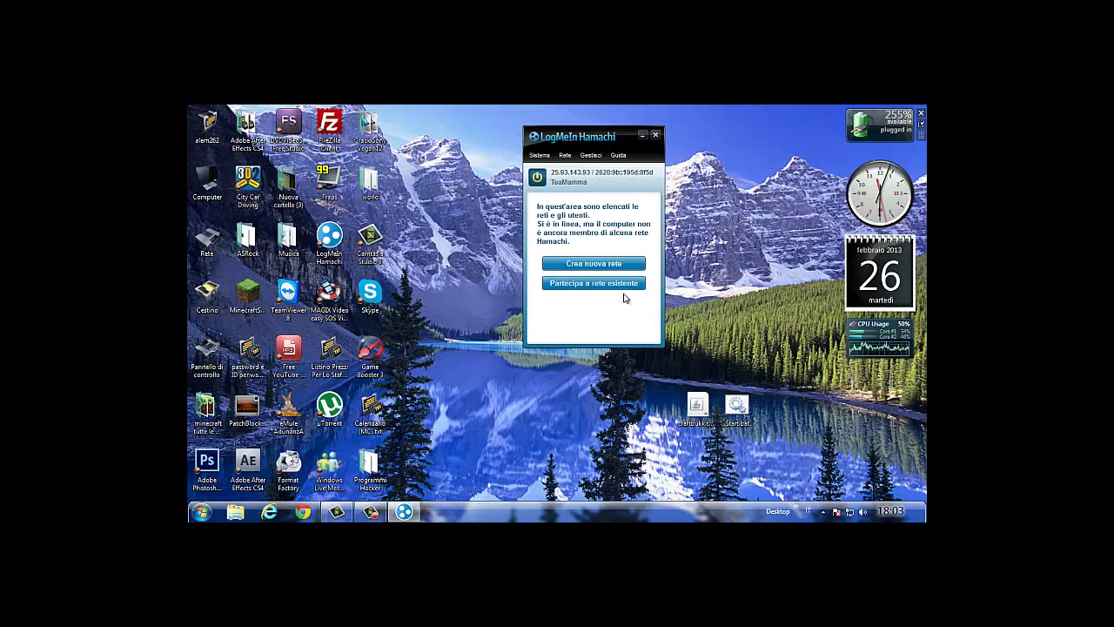
pyautogui.moveTo(697, 406)
pyautogui.mouseDown()
pyautogui.moveTo(703, 296)
pyautogui.moveTo(700, 405)
pyautogui.mouseUp()
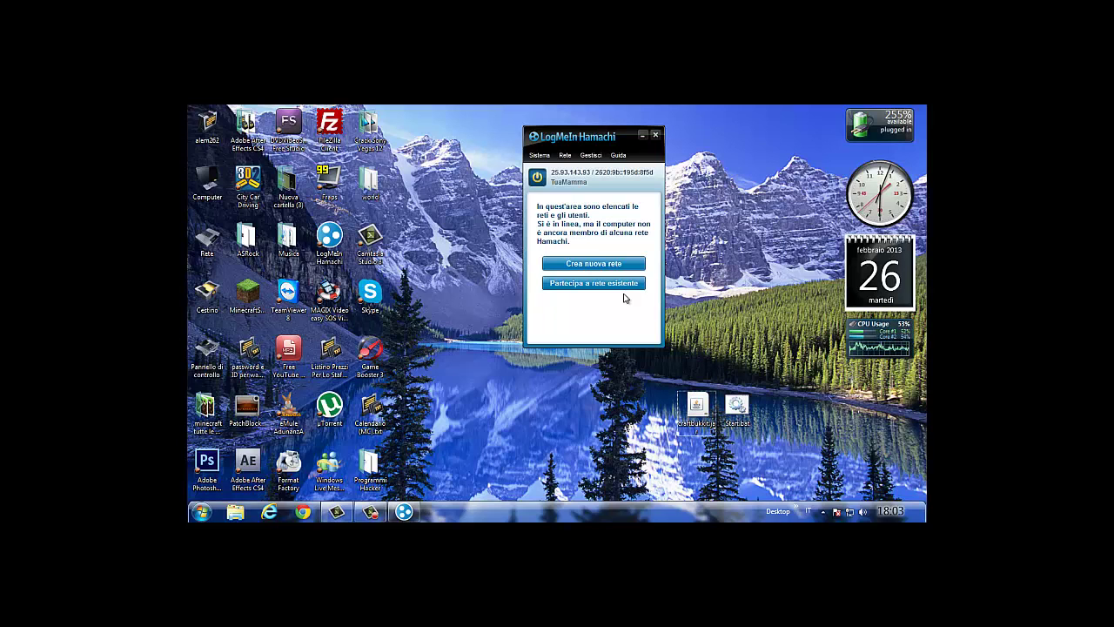
pyautogui.moveTo(594, 137)
pyautogui.mouseDown()
pyautogui.moveTo(748, 146)
pyautogui.moveTo(572, 129)
pyautogui.mouseUp()
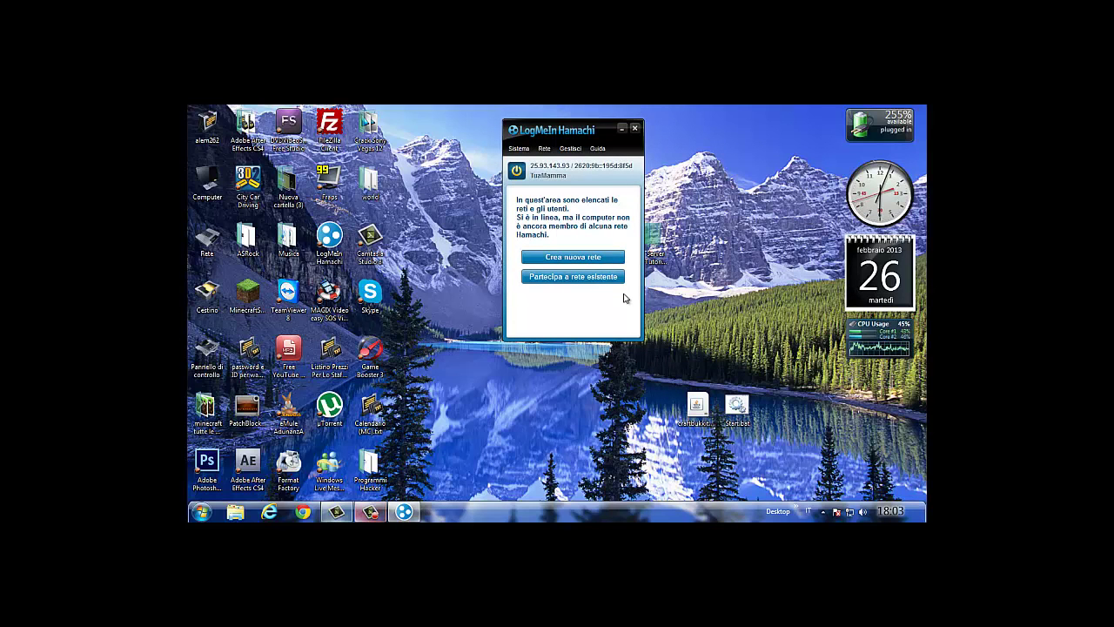
# In Internet Explorer, search Google for "download hamachi" and look through the results for the LogMeIn download page.
pyautogui.click(270, 511)
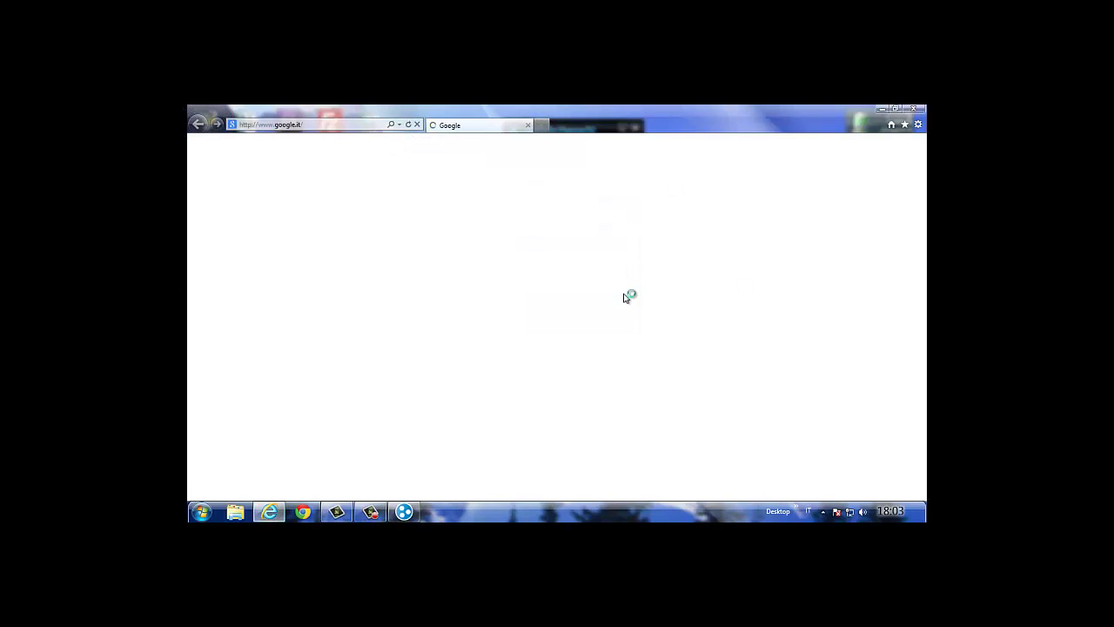
pyautogui.write('download ')
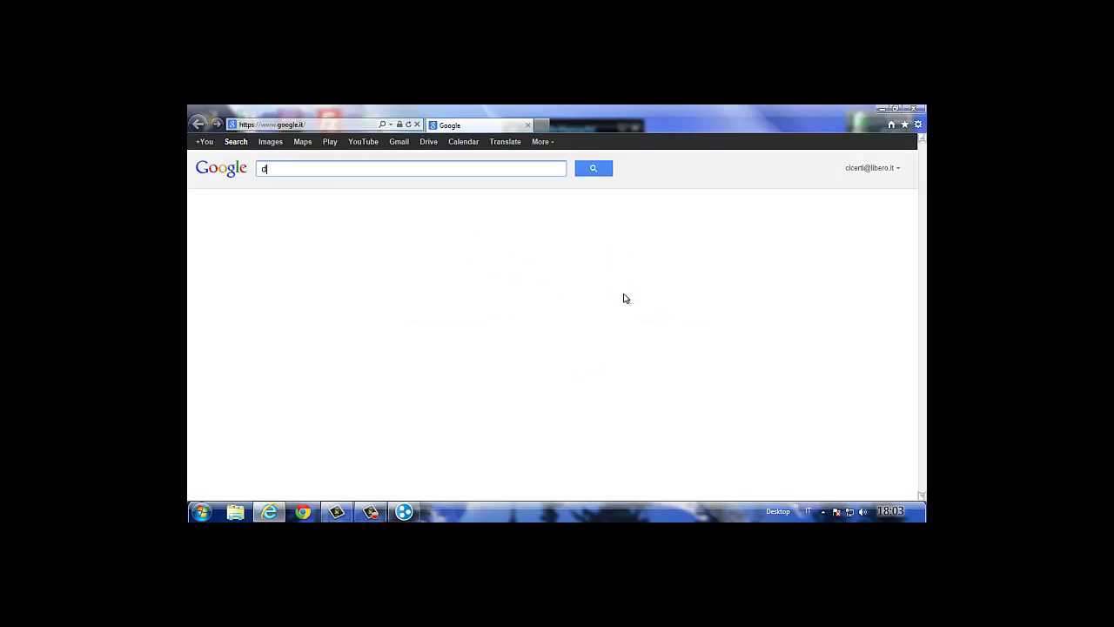
pyautogui.write('ha')
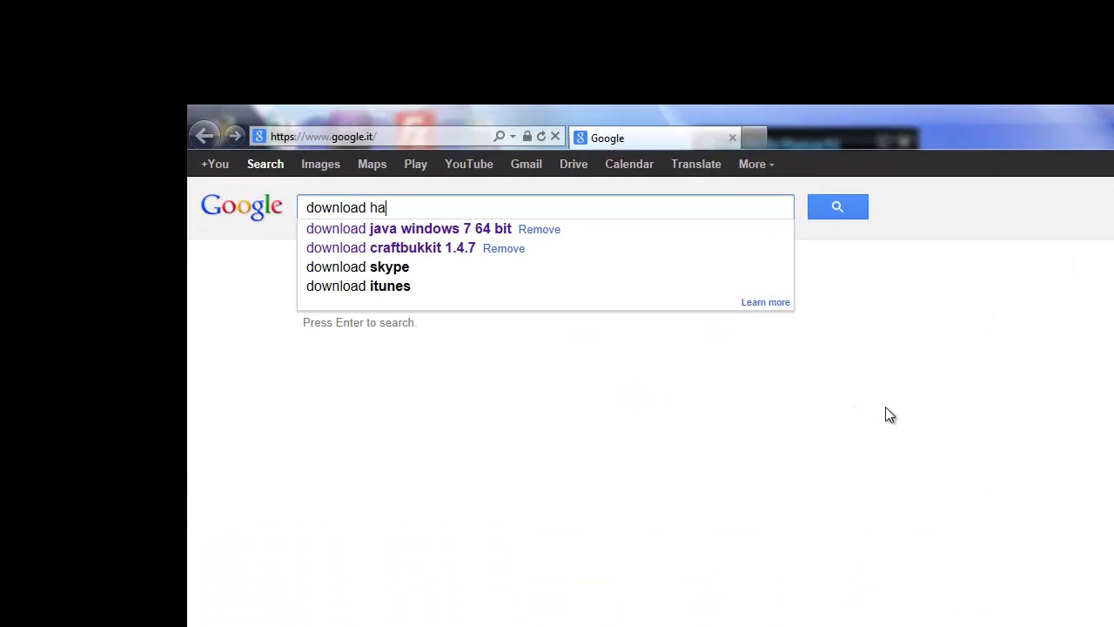
pyautogui.write('machi')
pyautogui.press('Return')
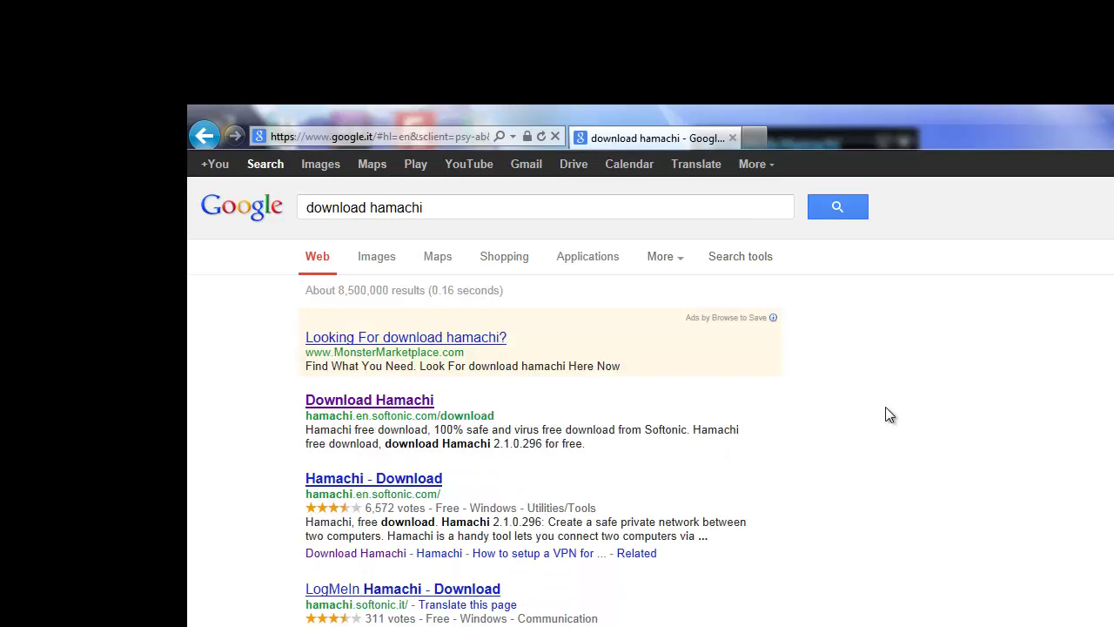
pyautogui.scroll(-2, 888, 415)
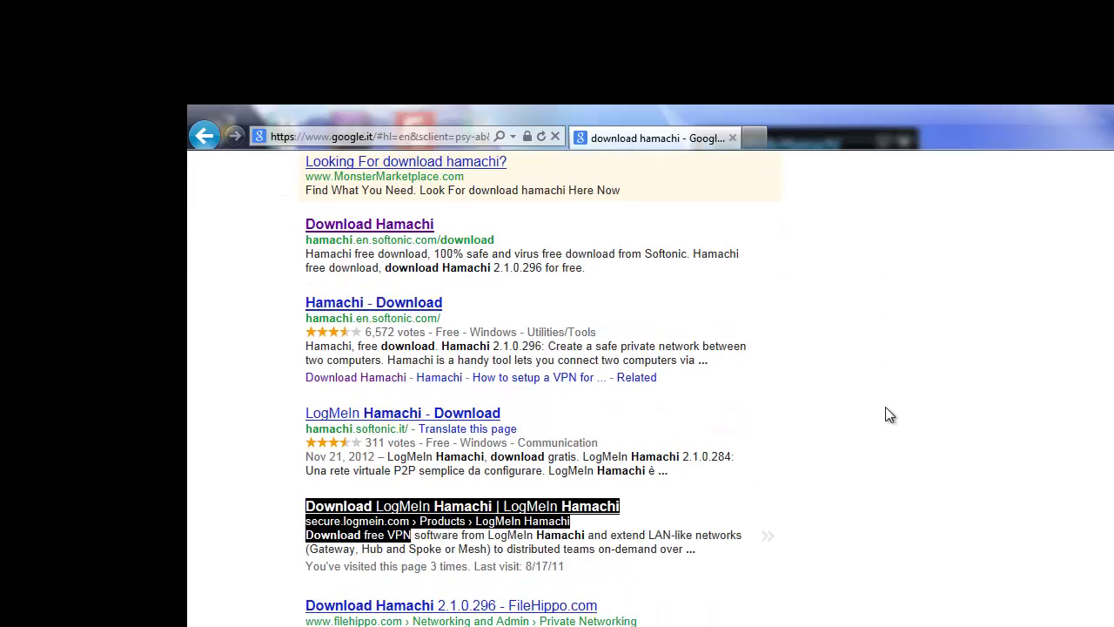
pyautogui.scroll(2, 888, 416)
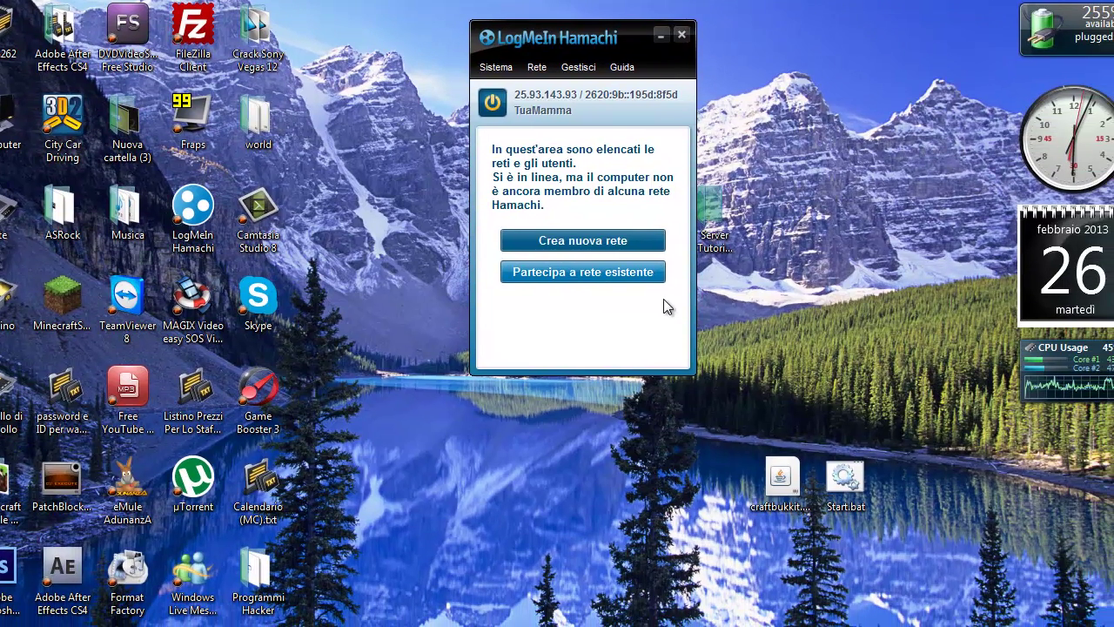
# Create a new Hamachi network with the ID Alem-Server, entering and confirming the network password.
pyautogui.click(648, 240)
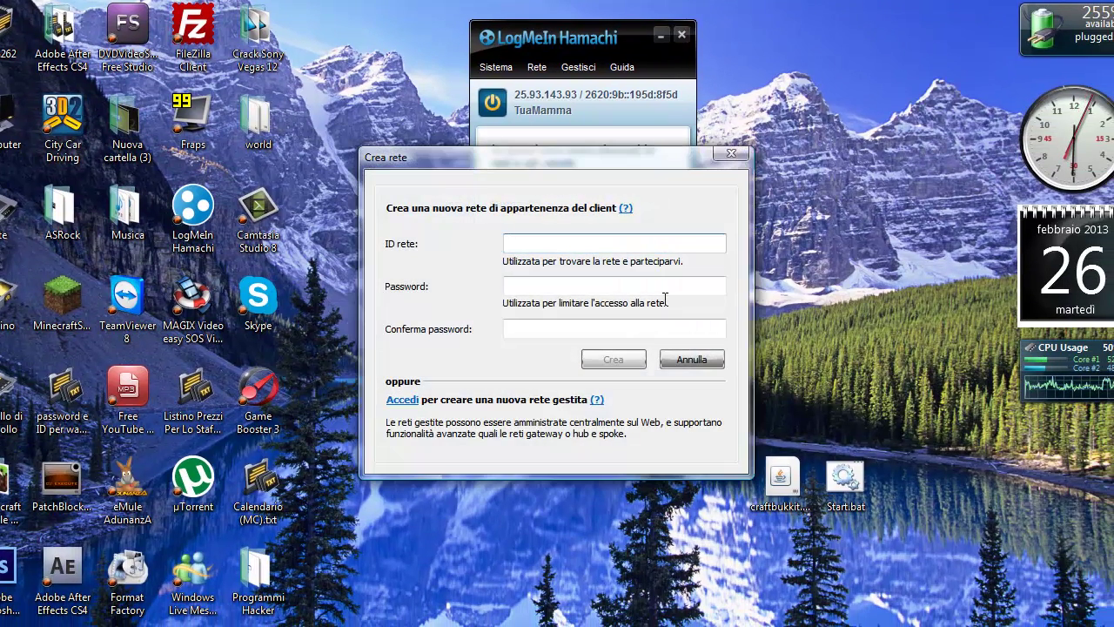
pyautogui.write('Alem')
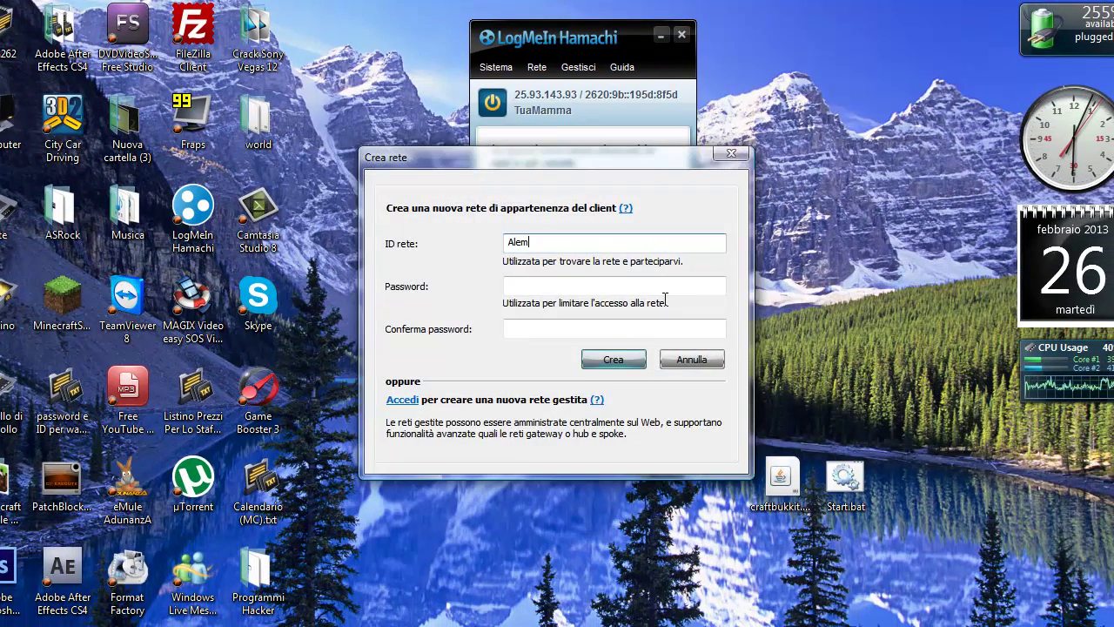
pyautogui.write('-Server')
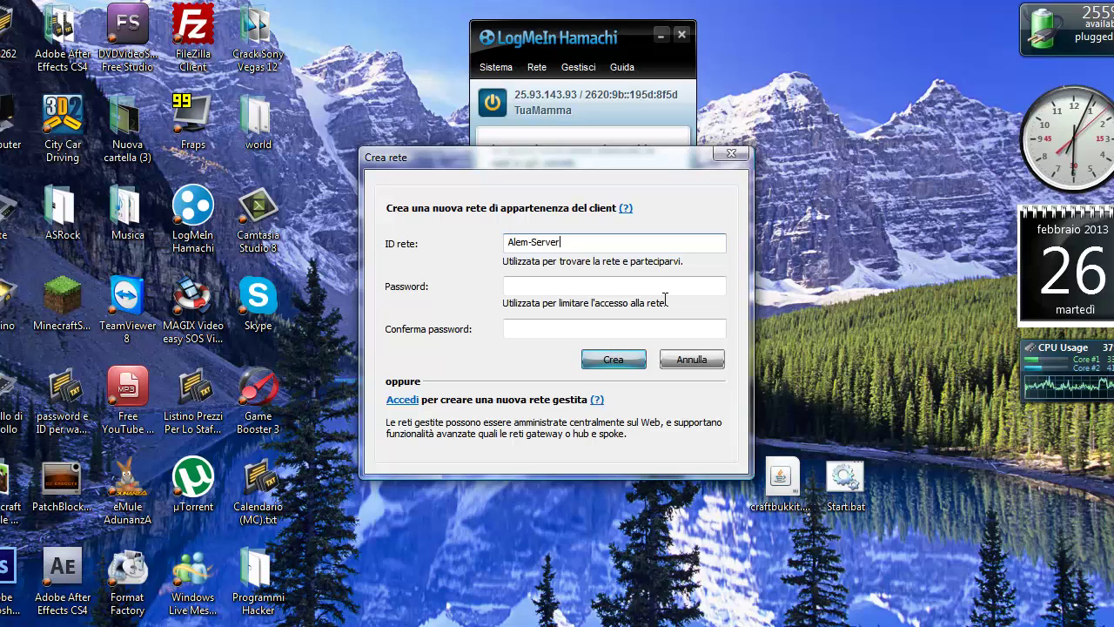
pyautogui.press('Tab')
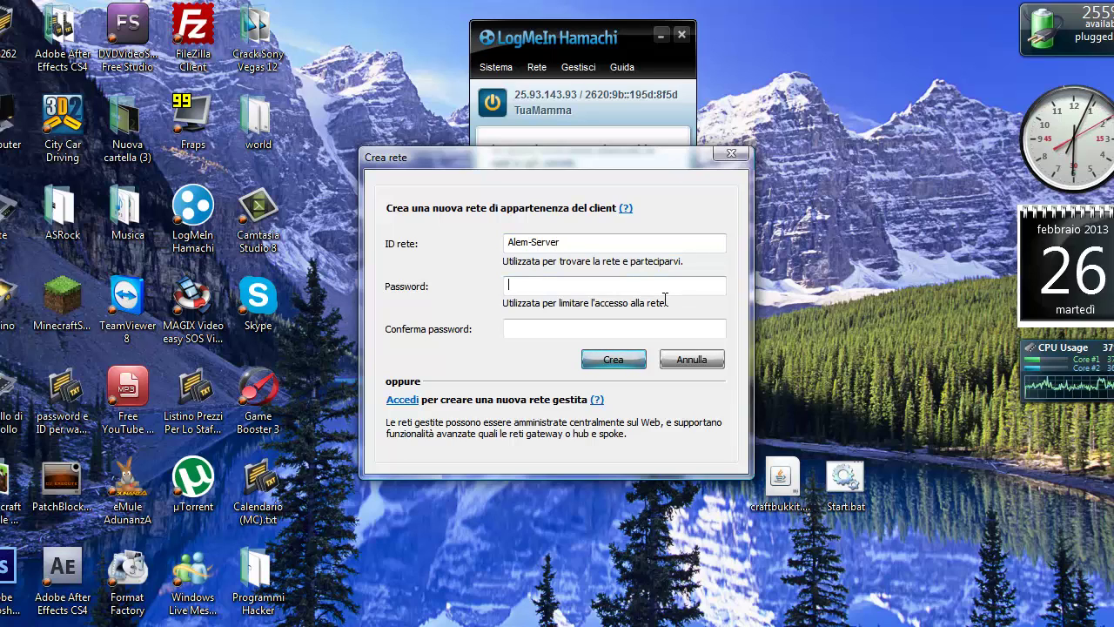
pyautogui.write('•••')
pyautogui.press('Tab')
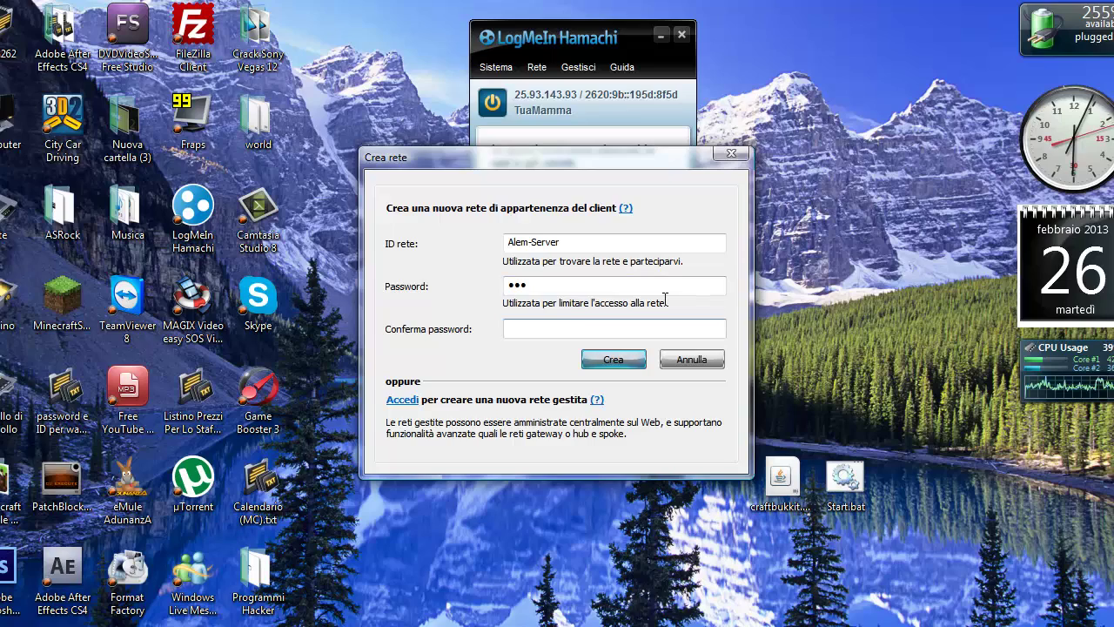
pyautogui.write('•••')
pyautogui.press('Return')
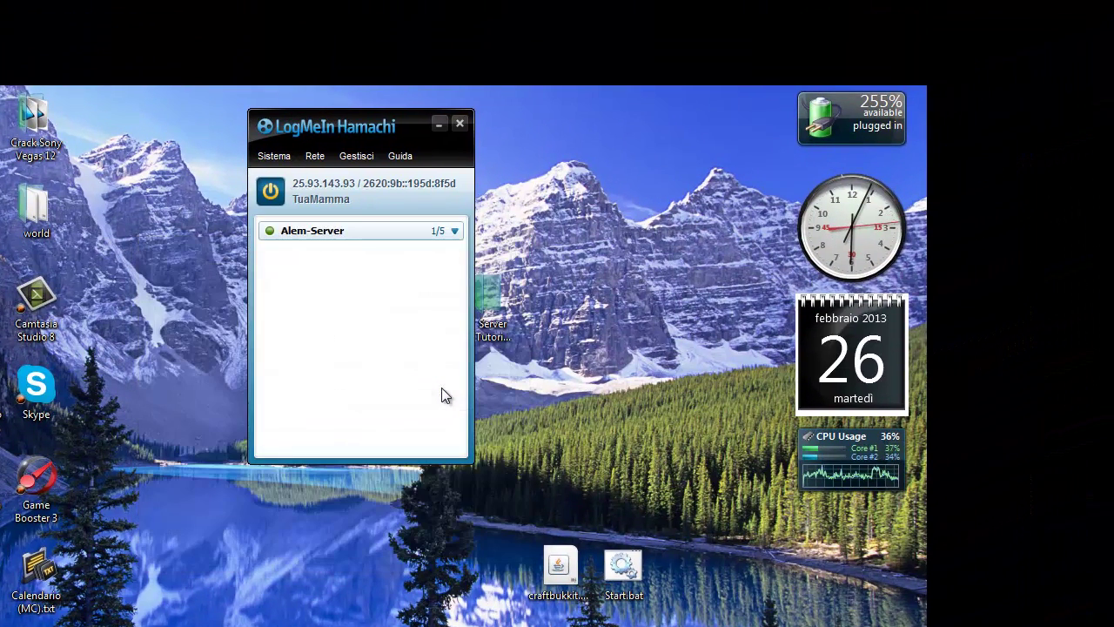
# Move the Hamachi window aside, copy this computer's IPv4 address and minimize Hamachi.
pyautogui.moveTo(357, 128)
pyautogui.mouseDown()
pyautogui.moveTo(628, 105)
pyautogui.moveTo(638, 154)
pyautogui.mouseUp()
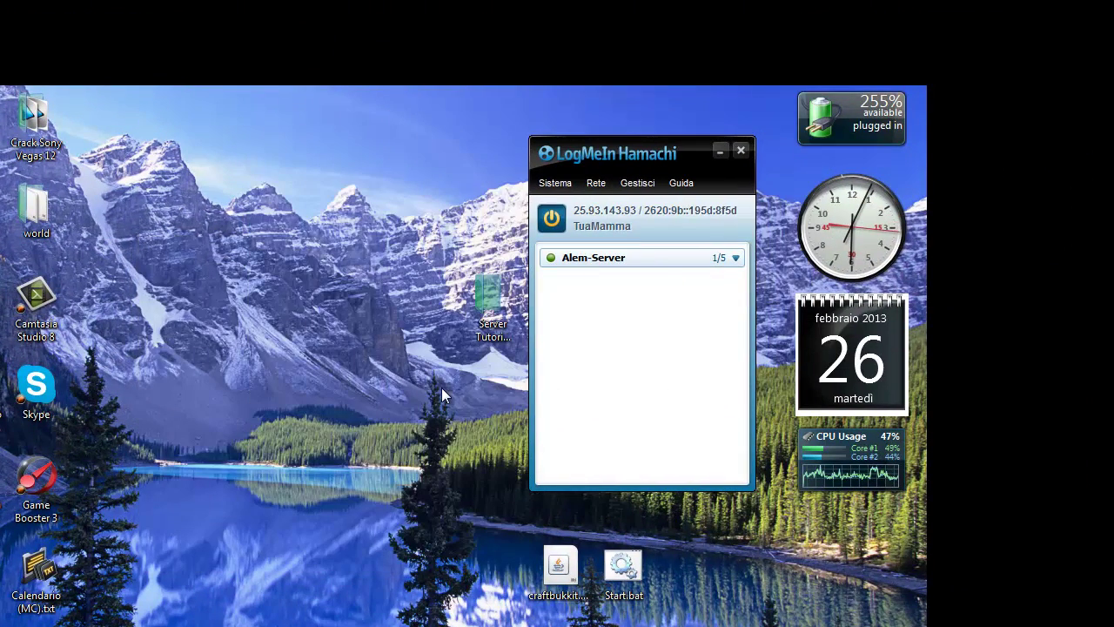
pyautogui.rightClick(575, 211)
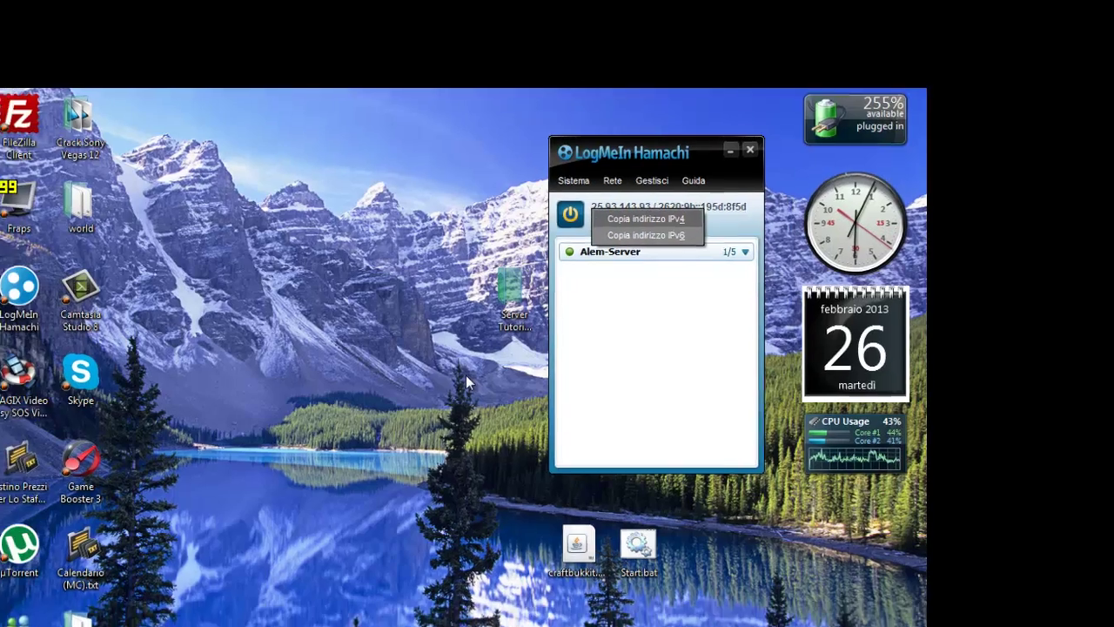
pyautogui.click(631, 223)
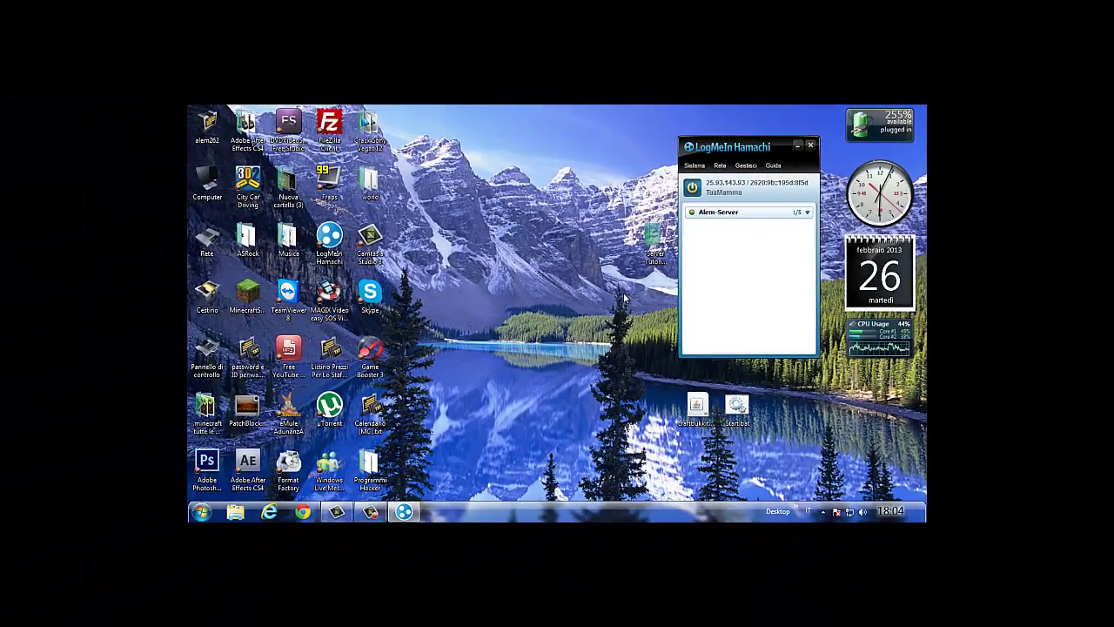
pyautogui.click(624, 298)
pyautogui.click(797, 146)
# Open the Server Tutorial Youtube folder on the desktop and move craftbukkit.jar and Start.bat into it.
pyautogui.moveTo(654, 235); pyautogui.dragTo(586, 249)
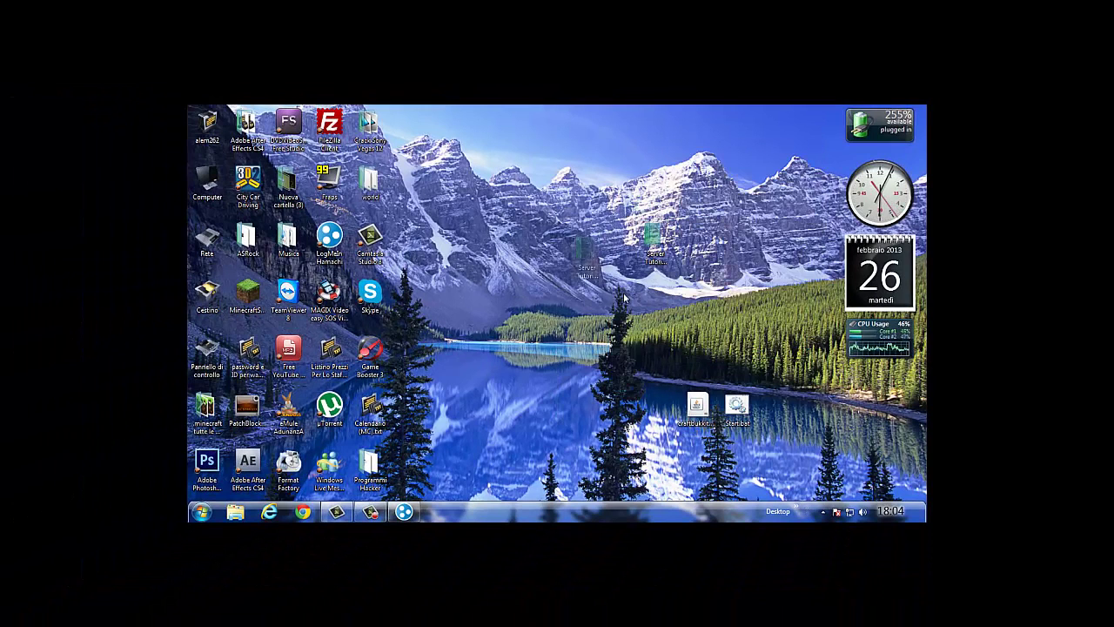
pyautogui.press('Return')
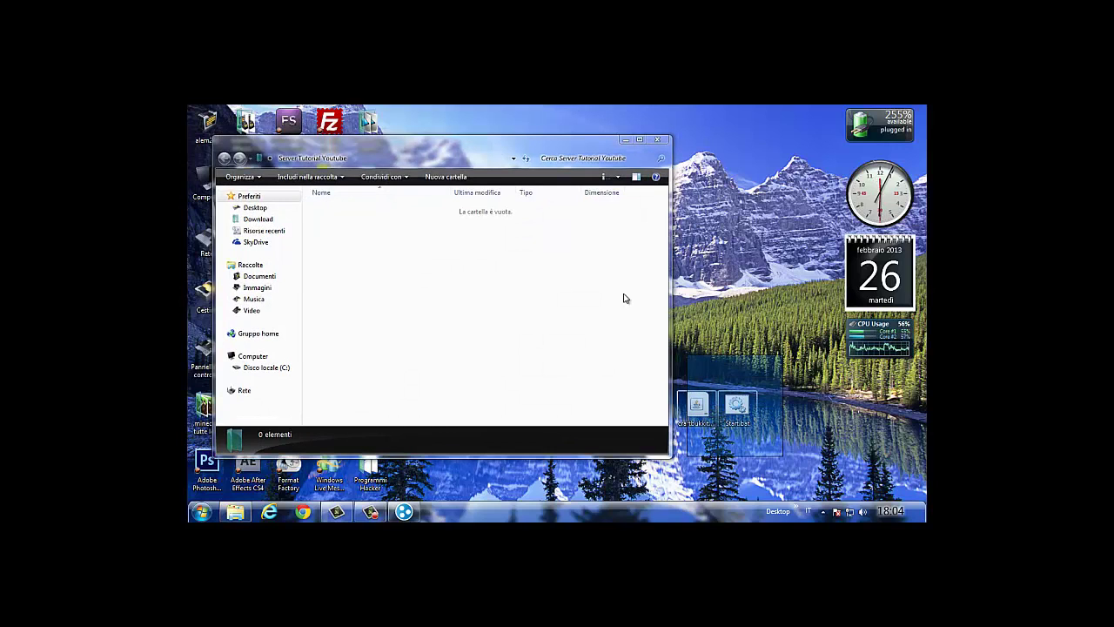
pyautogui.moveTo(696, 405); pyautogui.dragTo(459, 242)
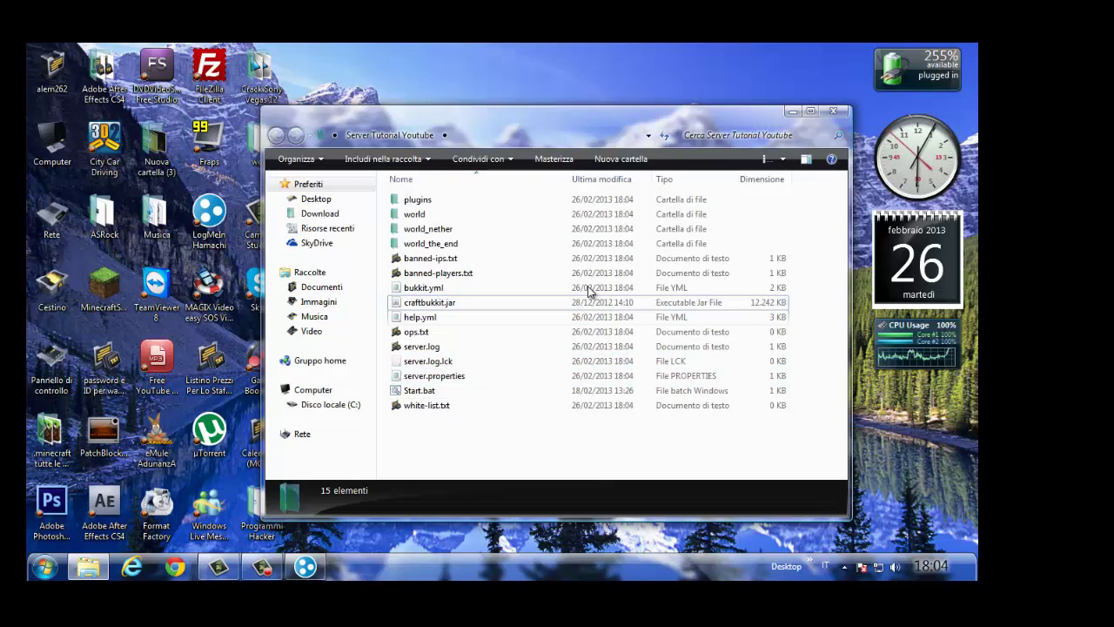
# Open server.properties from the Server Tutorial Youtube folder in Notepad++.
pyautogui.press('Down')
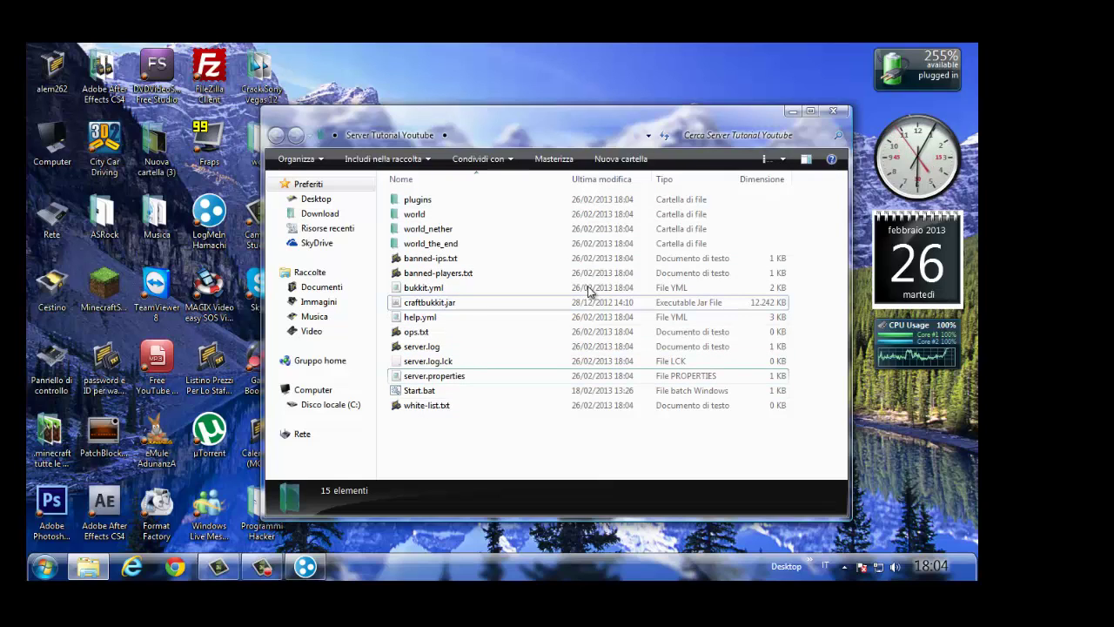
pyautogui.rightClick(479, 376)
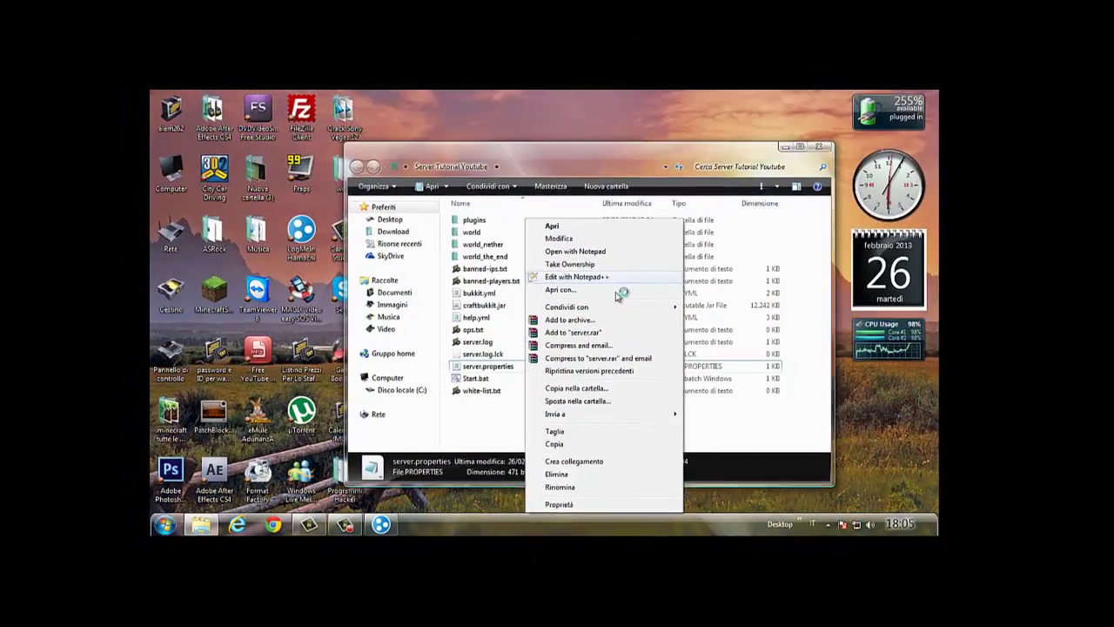
pyautogui.press('Return')
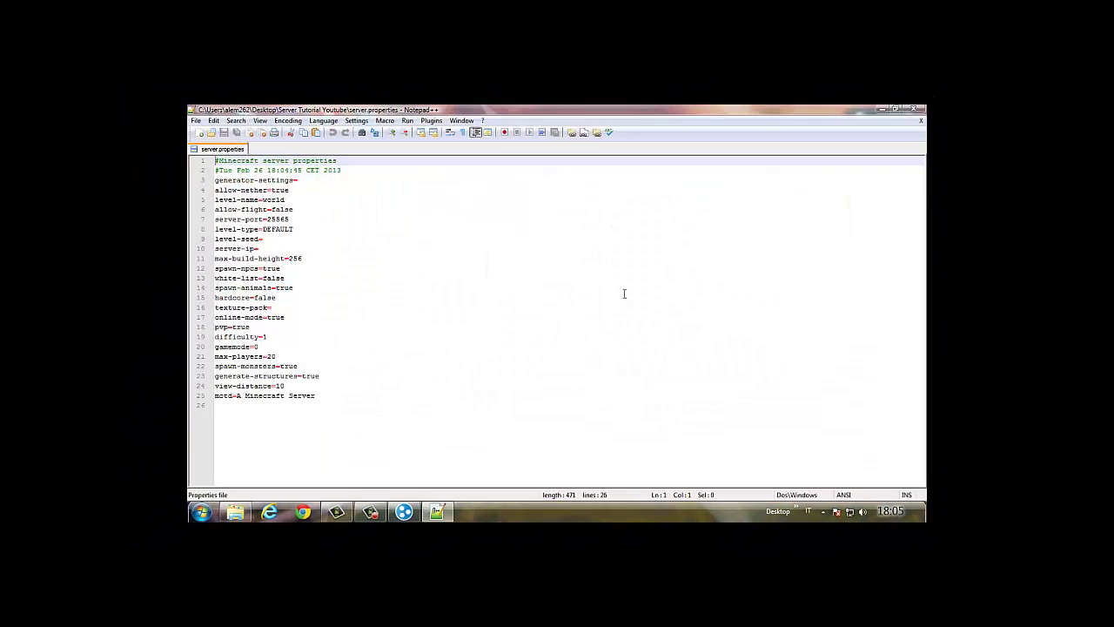
# Review the properties from allow-nether through allow-flight and server-port down to level-seed.
pyautogui.press('Down')
pyautogui.press('Down')
pyautogui.press('Down')
pyautogui.press('End')
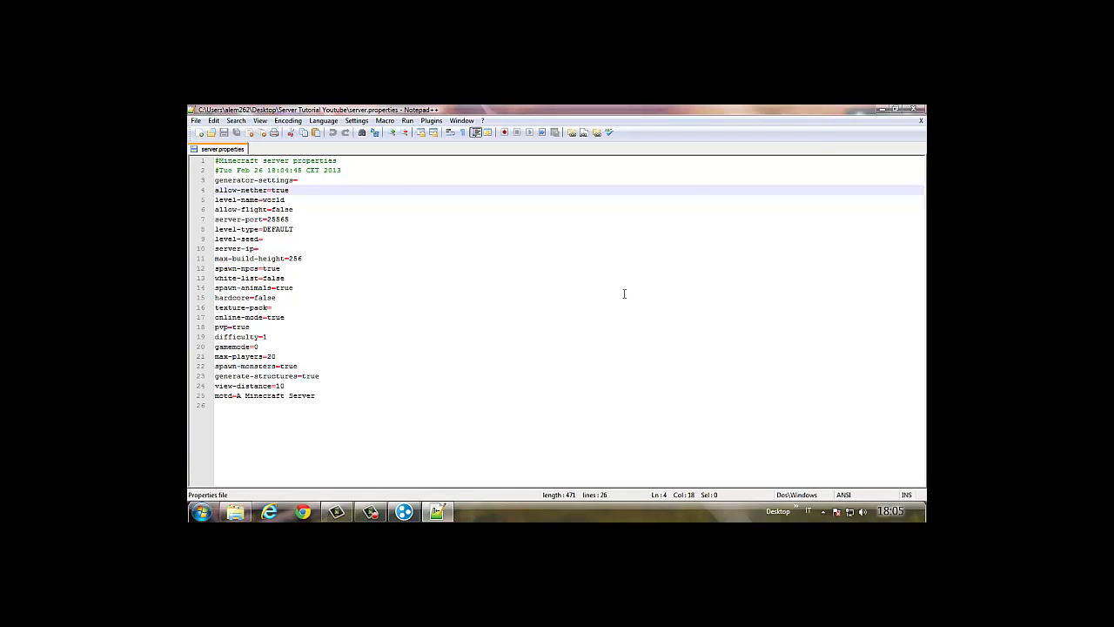
pyautogui.press('Down')
pyautogui.press('Down')
pyautogui.press('End')
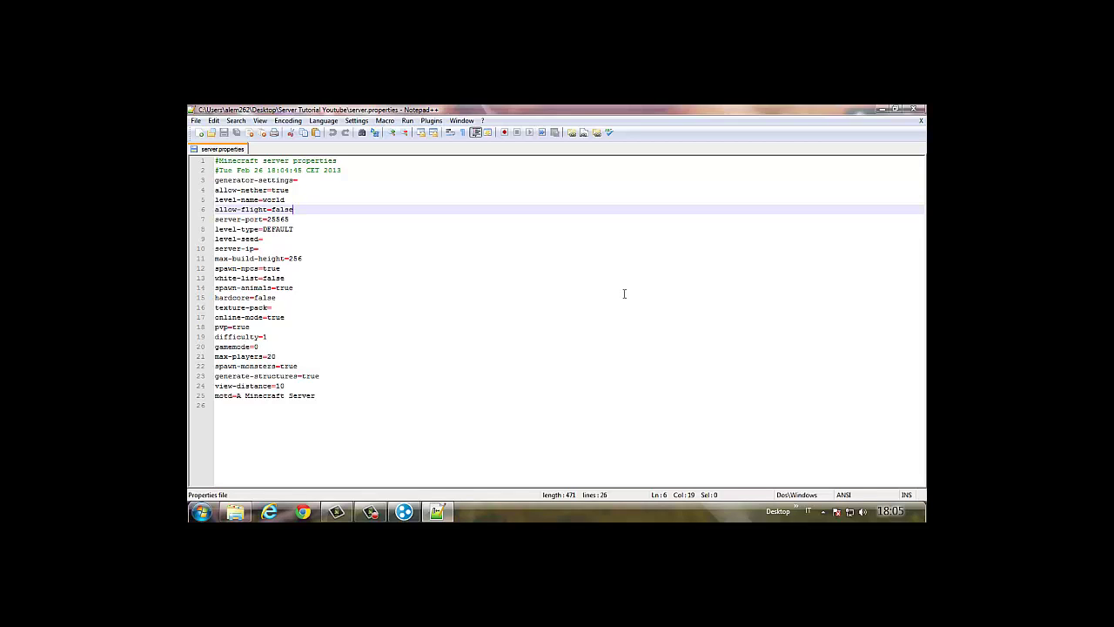
pyautogui.press('Down')
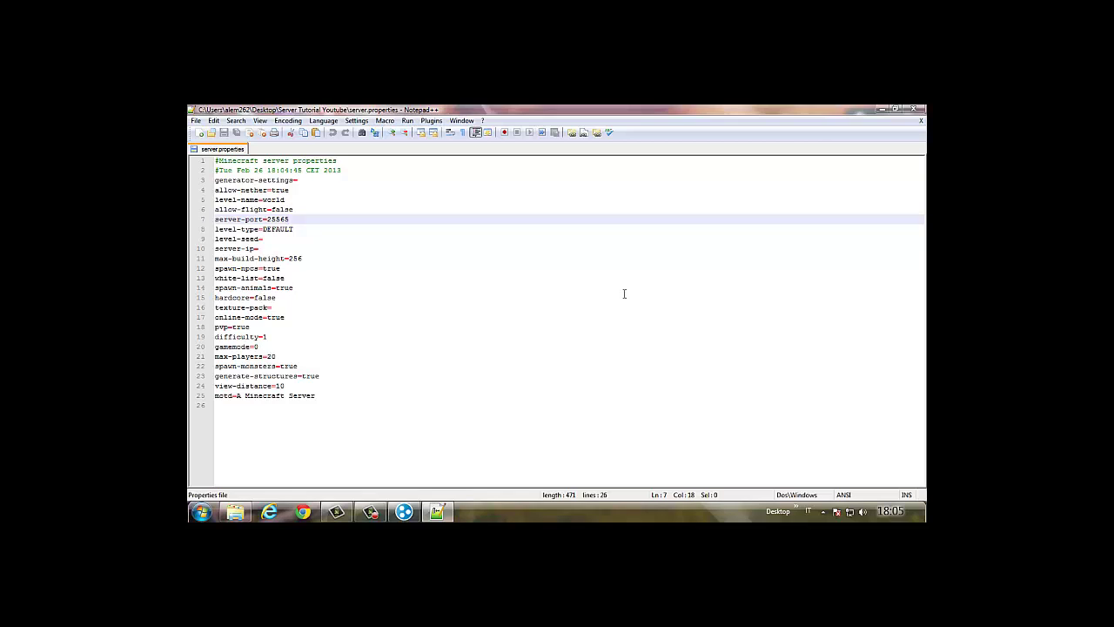
pyautogui.press('Down')
pyautogui.press('Down')
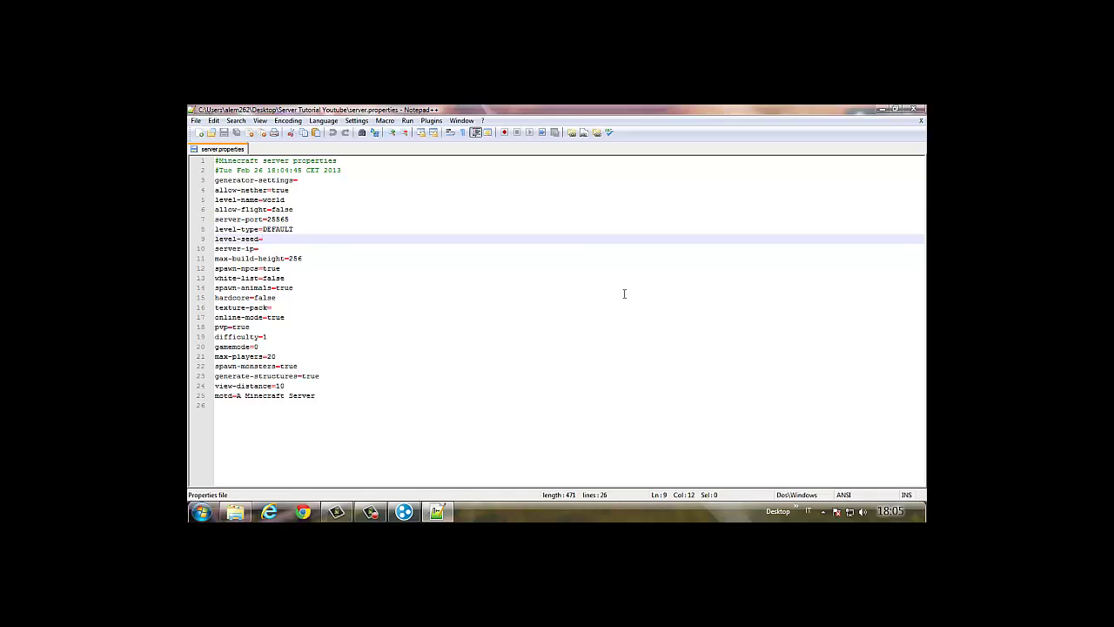
# Set the server-ip property to 25.93.143.93.
pyautogui.press('Down')
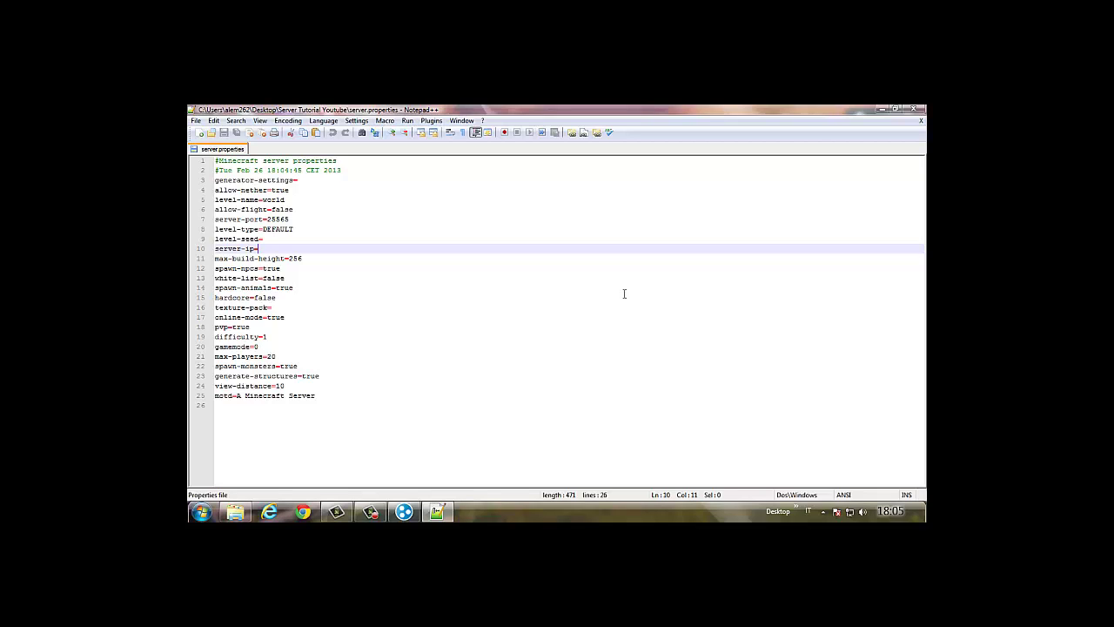
pyautogui.write('25')
pyautogui.press('BackSpace')
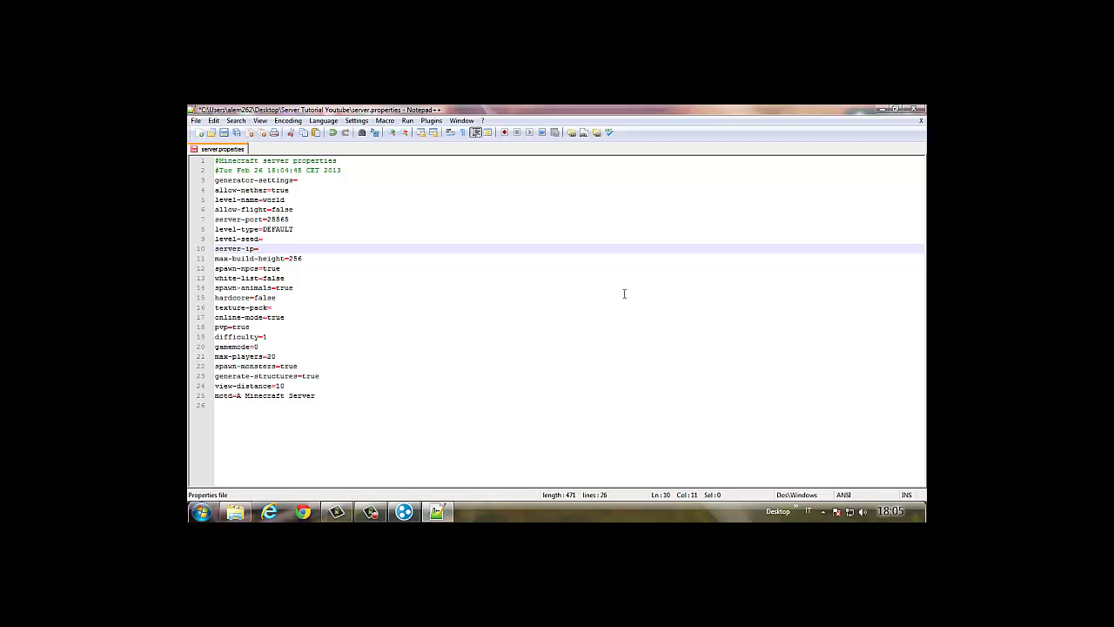
pyautogui.write('25.93.143.93')
# Highlight the address entered for server-ip and check it.
pyautogui.hotkey('shift', 'Left')
pyautogui.hotkey('shift', 'Left')
pyautogui.hotkey('shift', 'Left')
pyautogui.hotkey('shift', 'Left')
pyautogui.hotkey('shift', 'Left')
pyautogui.hotkey('shift', 'Left')
pyautogui.hotkey('shift', 'Left')
pyautogui.hotkey('shift', 'Left')
pyautogui.hotkey('shift', 'Left')
pyautogui.hotkey('shift', 'Left')
pyautogui.hotkey('shift', 'Left')
pyautogui.hotkey('shift', 'Left')
pyautogui.hotkey('shift', 'Left')
pyautogui.hotkey('shift', 'Left')
pyautogui.hotkey('shift', 'Right')
pyautogui.hotkey('shift', 'Right')
pyautogui.hotkey('shift', 'Right')
pyautogui.hotkey('shift', 'Right')
pyautogui.hotkey('shift', 'Right')
pyautogui.hotkey('shift', 'Right')
pyautogui.hotkey('shift', 'Right')
pyautogui.hotkey('shift', 'Right')
pyautogui.hotkey('shift', 'Right')
pyautogui.hotkey('shift', 'Right')
pyautogui.hotkey('shift', 'Right')
pyautogui.hotkey('shift', 'Right')
pyautogui.hotkey('shift', 'Right')
pyautogui.hotkey('shift', 'Right')
pyautogui.hotkey('shift', 'Left')
pyautogui.hotkey('shift', 'Left')
pyautogui.hotkey('shift', 'Left')
pyautogui.hotkey('shift', 'Left')
pyautogui.hotkey('shift', 'Left')
pyautogui.hotkey('shift', 'Left')
pyautogui.hotkey('shift', 'Left')
pyautogui.hotkey('shift', 'Left')
pyautogui.hotkey('shift', 'Left')
pyautogui.hotkey('shift', 'Right')
pyautogui.hotkey('shift', 'Right')
pyautogui.hotkey('shift', 'Right')
pyautogui.hotkey('shift', 'Right')
pyautogui.hotkey('shift', 'Right')
pyautogui.hotkey('shift', 'Right')
pyautogui.hotkey('shift', 'Right')
pyautogui.hotkey('shift', 'Right')
pyautogui.hotkey('shift', 'Right')
# Examine the spawn-npcs and white-list properties, highlighting the white-list value.
pyautogui.press('Down')
pyautogui.press('Down')
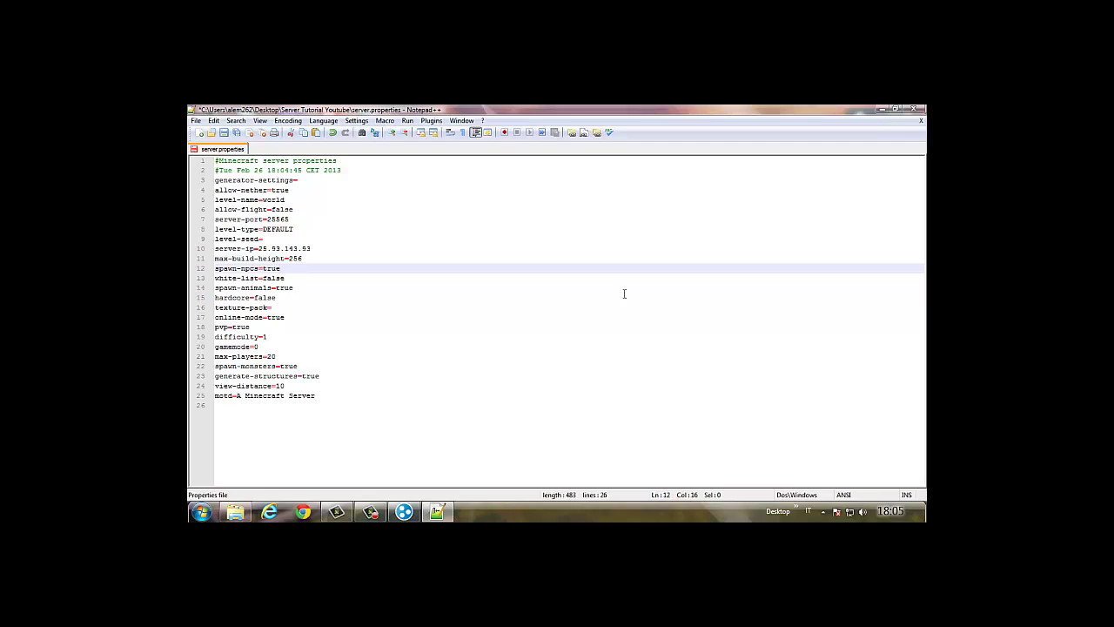
pyautogui.press('Down')
pyautogui.press('End')
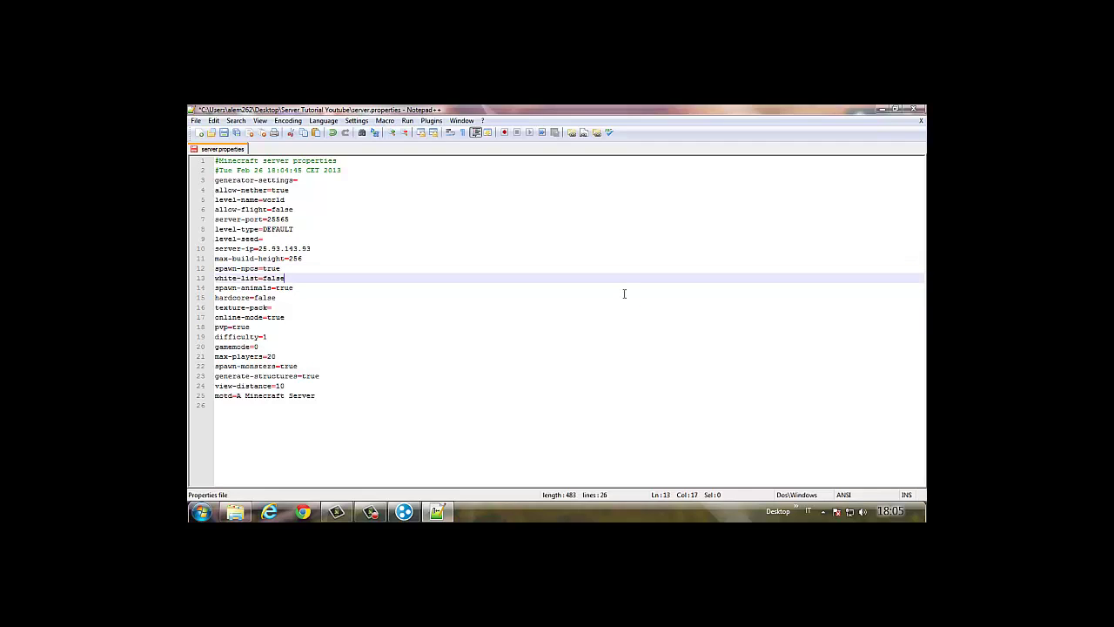
pyautogui.hotkey('shift', 'Left')
pyautogui.hotkey('shift', 'Left')
pyautogui.hotkey('shift', 'Left')
pyautogui.hotkey('shift', 'Left')
pyautogui.hotkey('shift', 'Left')
pyautogui.hotkey('shift', 'Right')
pyautogui.hotkey('shift', 'Right')
pyautogui.hotkey('shift', 'Right')
pyautogui.hotkey('shift', 'Right')
pyautogui.hotkey('shift', 'Right')
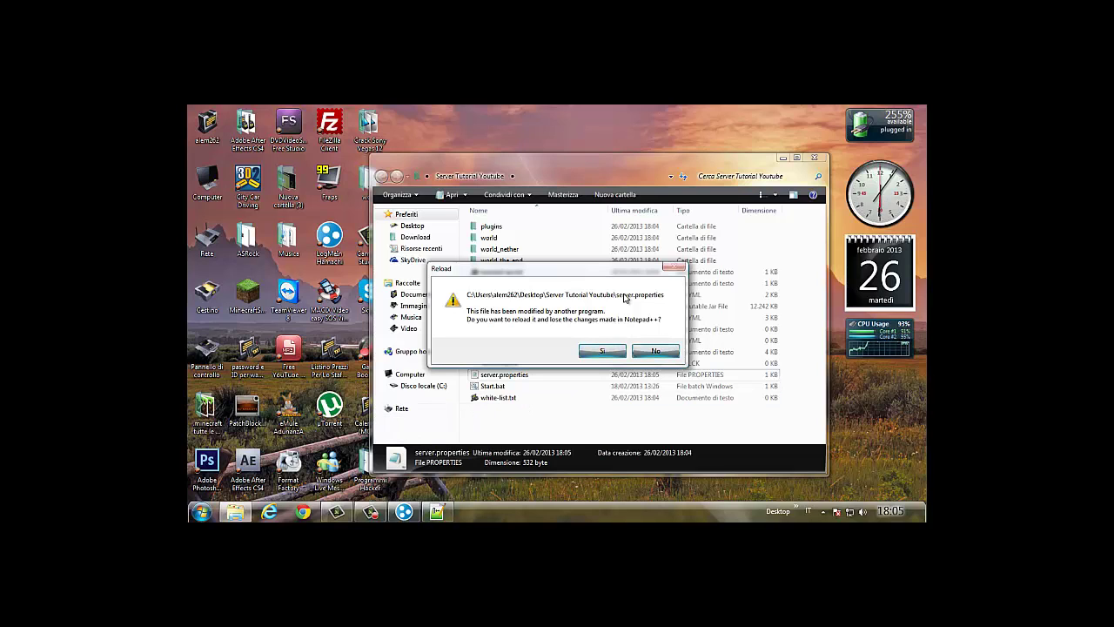
# Decline reloading server.properties to keep the edits, and return to the file to review the hardcore and texture-pack properties.
pyautogui.press('Return')
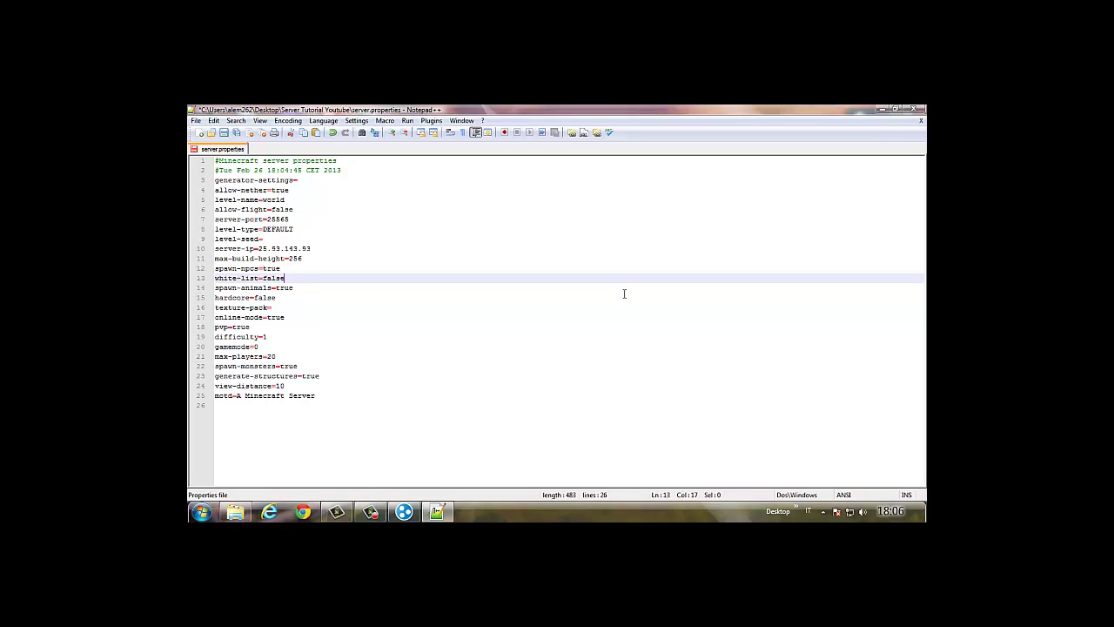
pyautogui.click(624, 293)
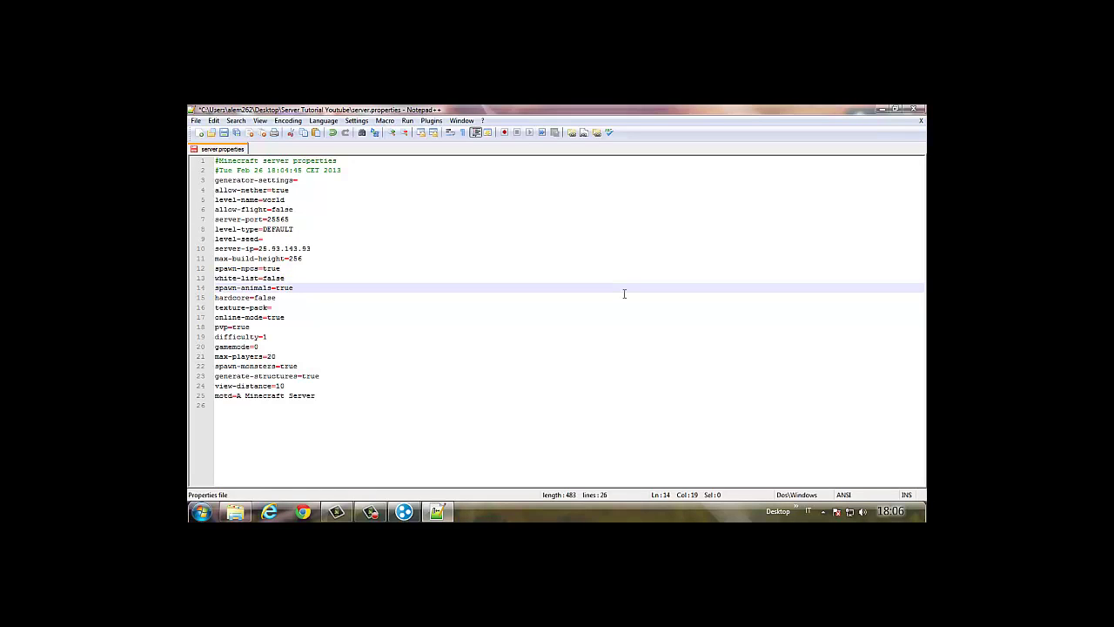
pyautogui.press('Down')
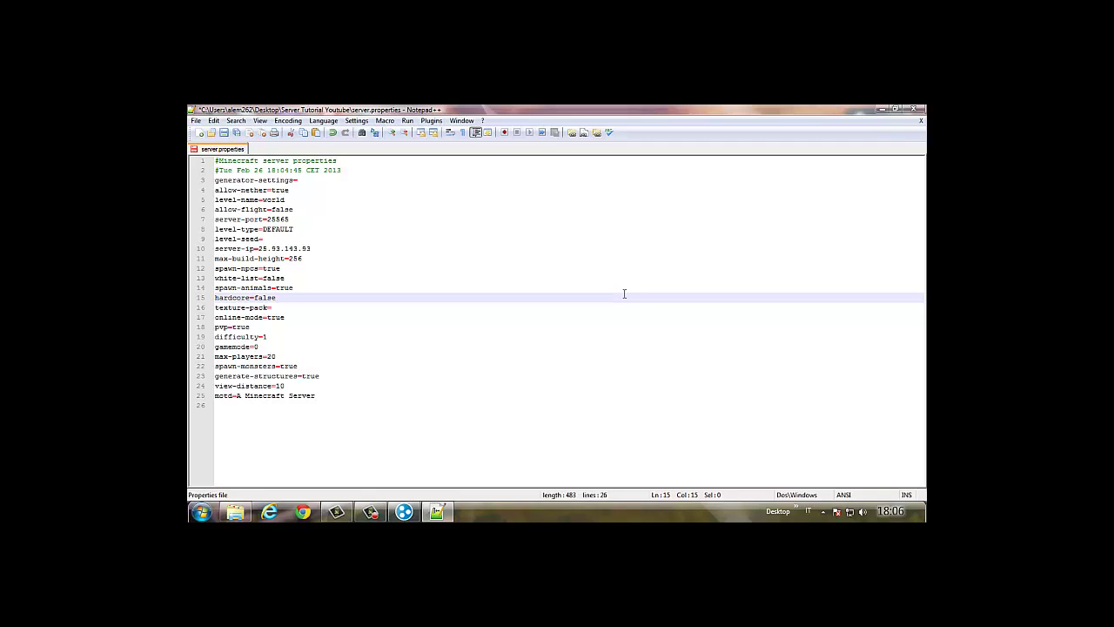
pyautogui.press('Down')
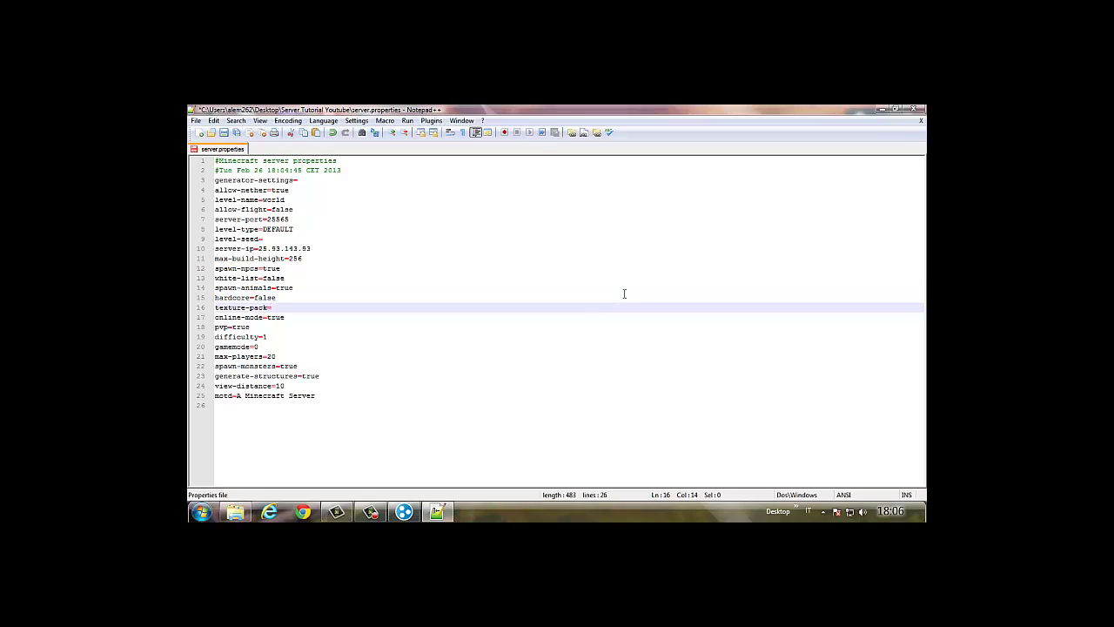
# Set the online-mode property to false.
pyautogui.press('Down')
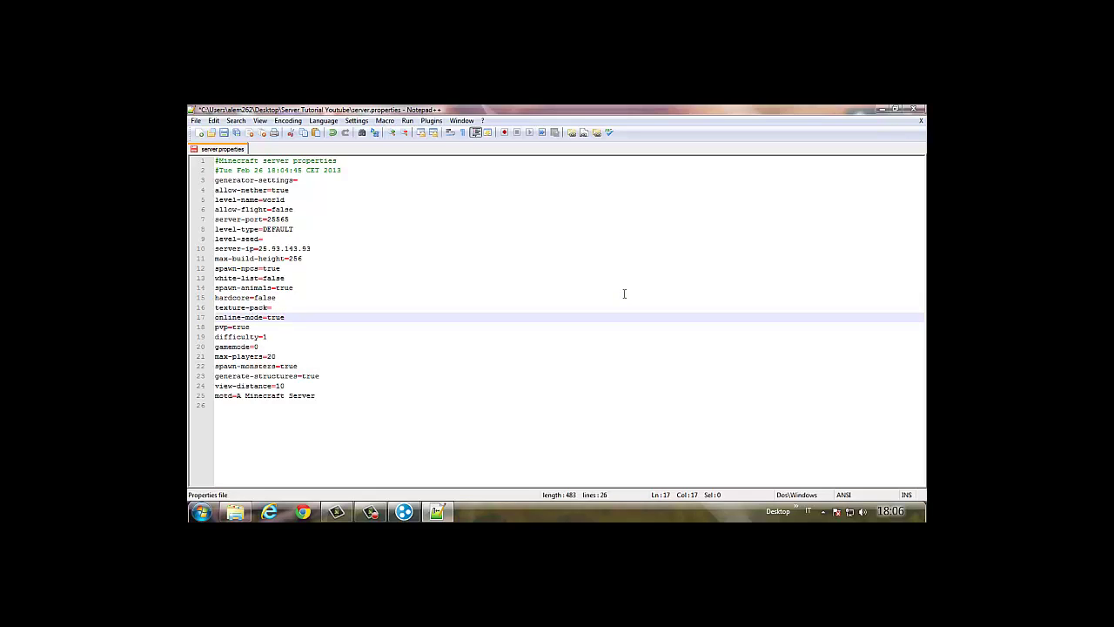
pyautogui.press('BackSpace')
pyautogui.press('BackSpace')
pyautogui.press('BackSpace')
pyautogui.press('BackSpace')
pyautogui.write('false')
# Re-enter 0 as the gamemode value.
pyautogui.press('Down')
pyautogui.press('Down')
pyautogui.press('Down')
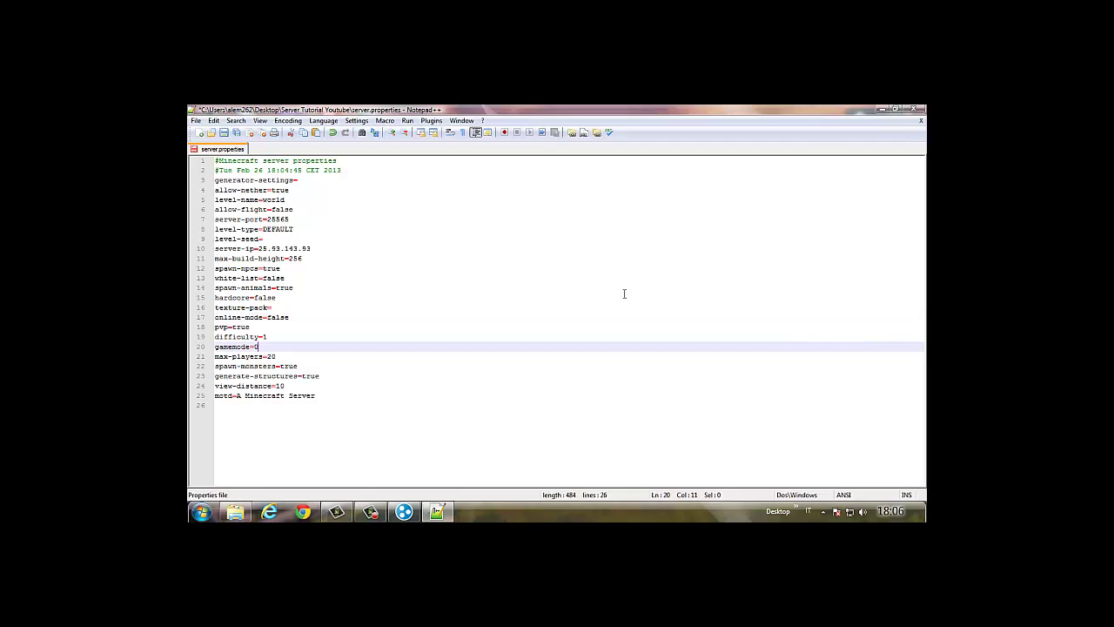
pyautogui.press('Down')
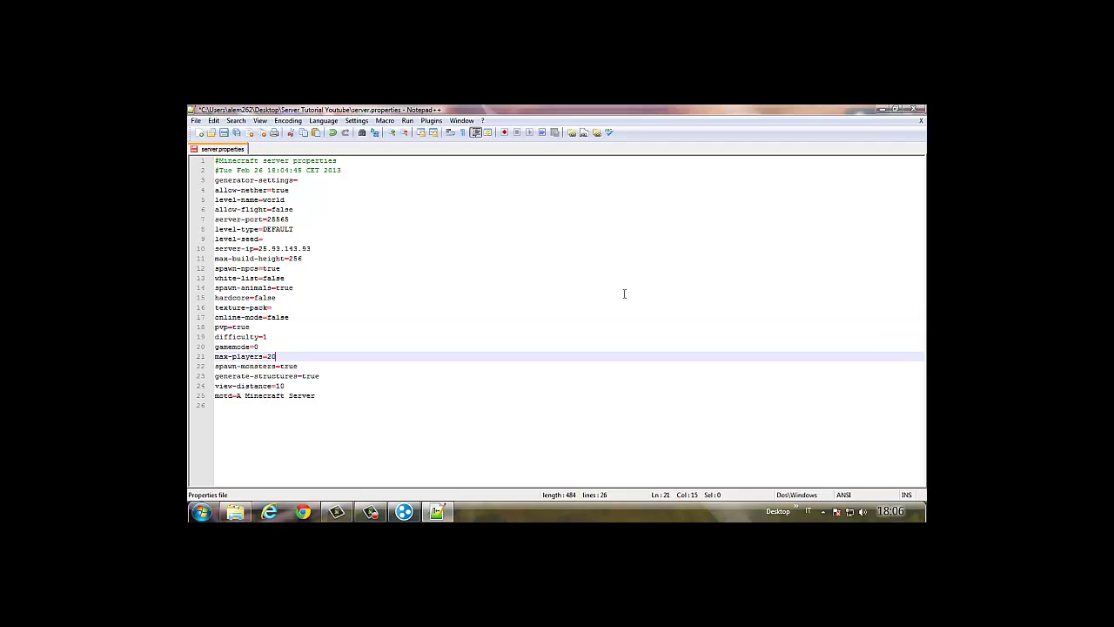
pyautogui.press('Up')
pyautogui.press('BackSpace')
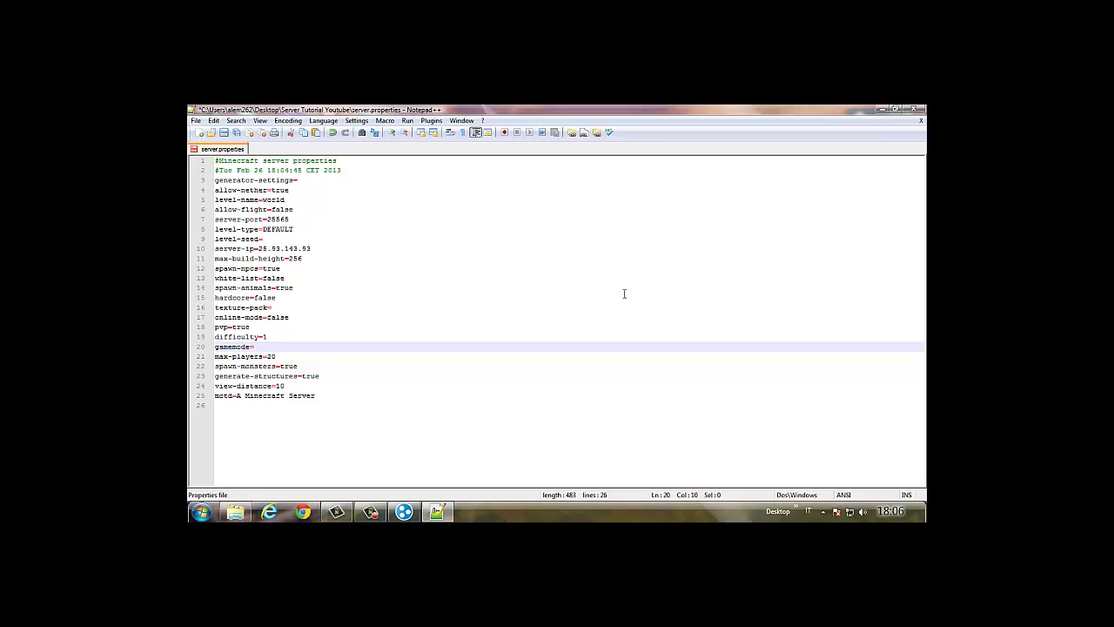
pyautogui.write('0')
# Set the max-players property to 10.
pyautogui.press('Down')
pyautogui.hotkey('shift', 'Left')
pyautogui.hotkey('shift', 'Left')
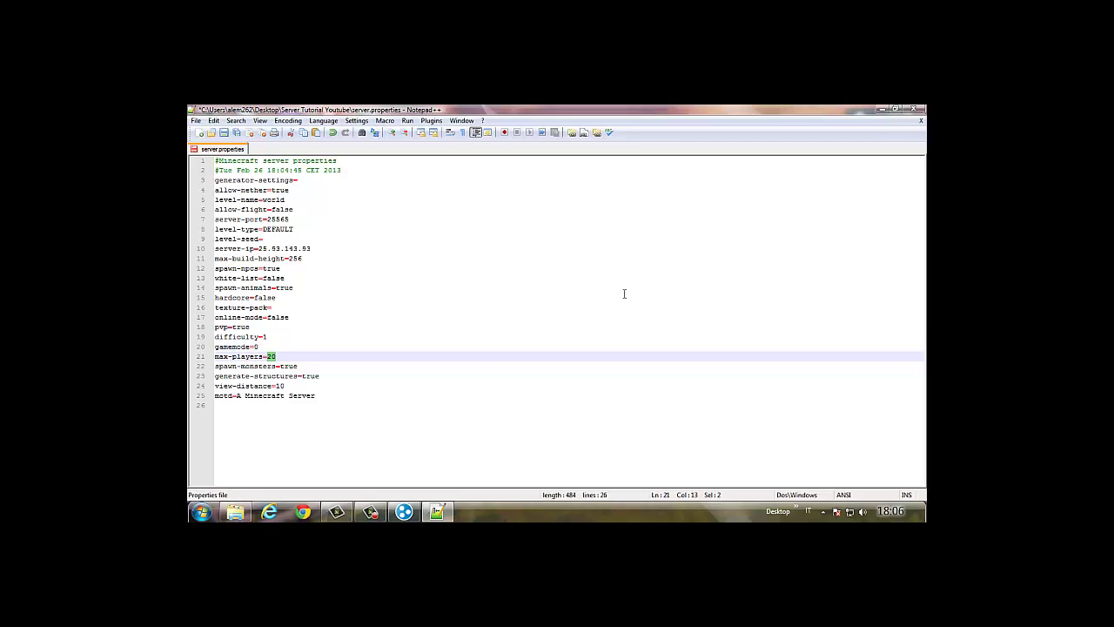
pyautogui.press('BackSpace')
pyautogui.write('10')
# Set the motd property to "Server Tutorial Minecraft", then save and close server.properties.
pyautogui.press('Down')
pyautogui.press('End')
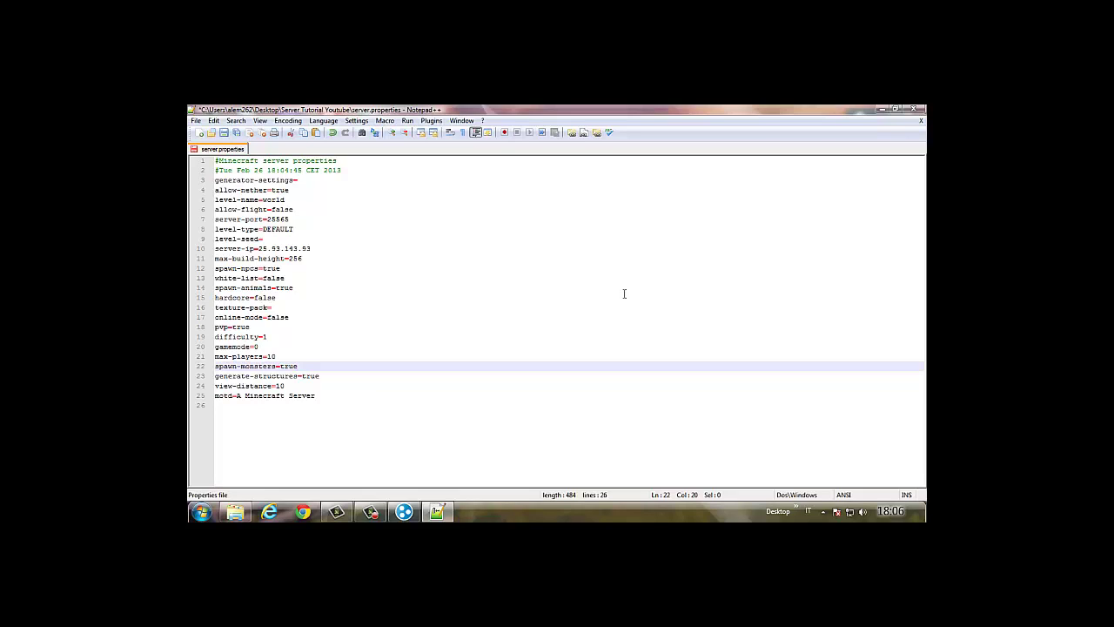
pyautogui.press('Down')
pyautogui.press('Down')
pyautogui.press('Down')
pyautogui.press('End')
pyautogui.hotkey('ctrl', 'shift', 'Left')
pyautogui.hotkey('ctrl', 'shift', 'Left')
pyautogui.hotkey('ctrl', 'shift', 'Left')
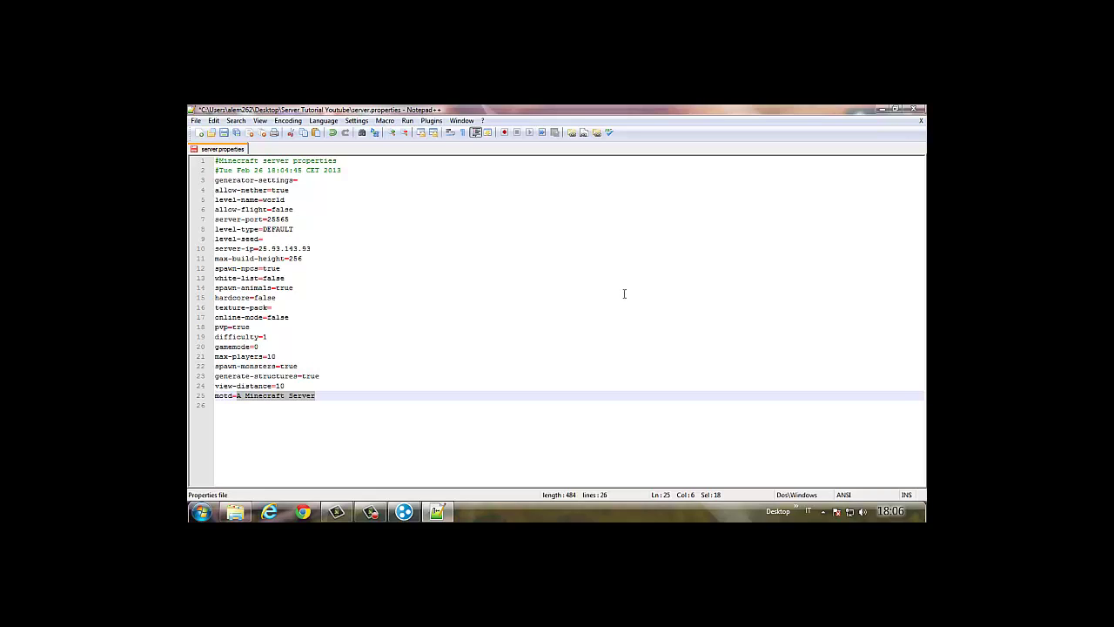
pyautogui.write('Serve')
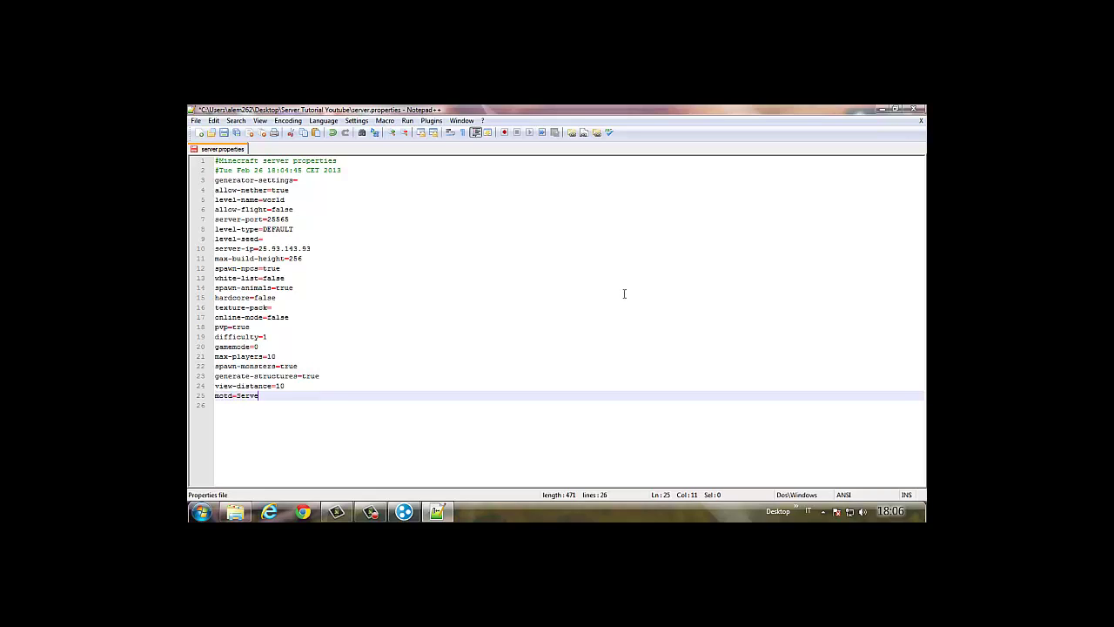
pyautogui.write('r Tutorial Minecraft')
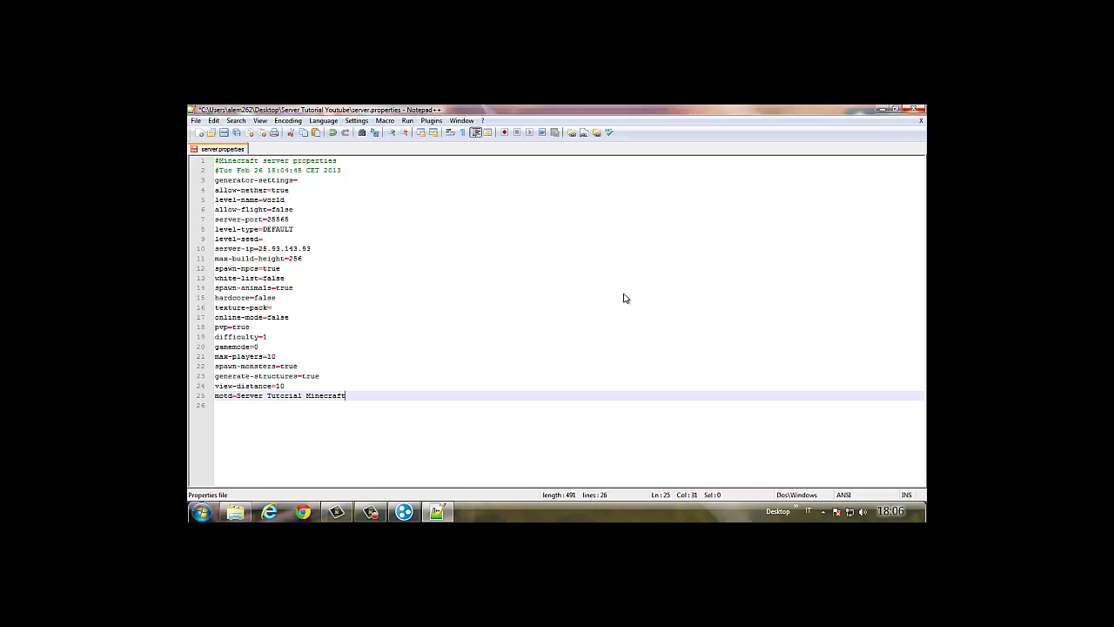
pyautogui.hotkey('ctrl', 'w')
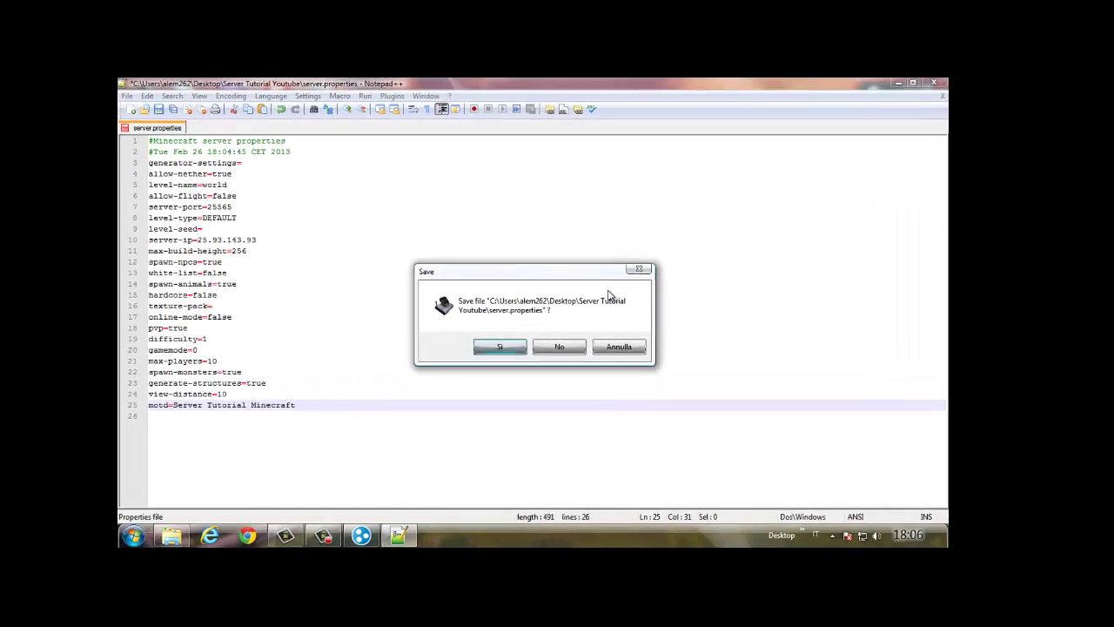
pyautogui.press('Return')
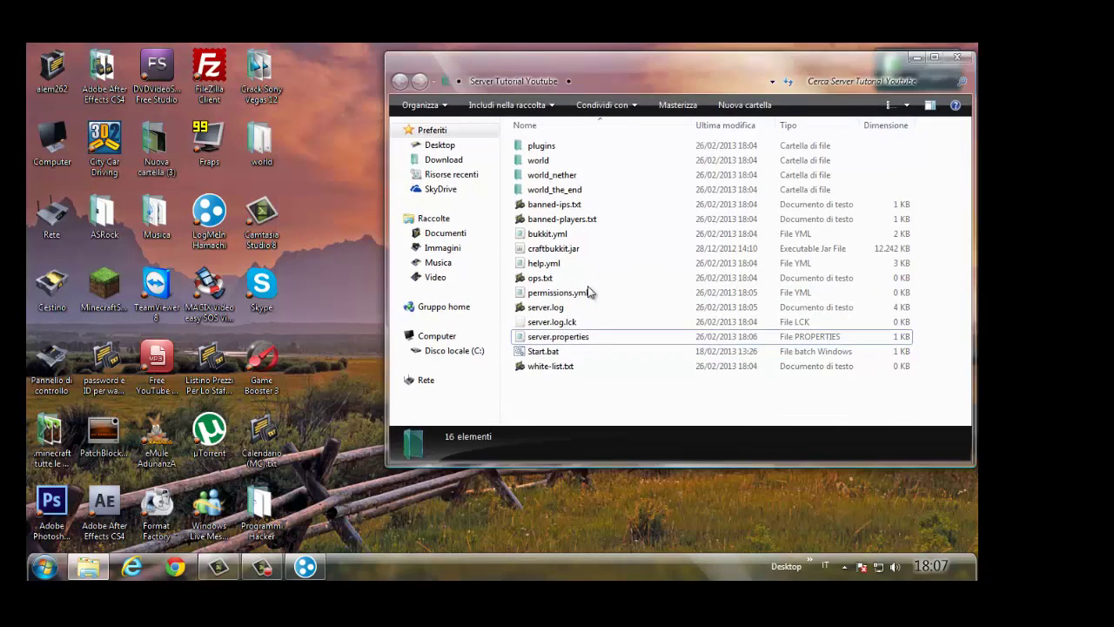
# Open the plugins folder of Server 1.4.6 inside the desktop folder holding all the Minecraft versions.
pyautogui.moveTo(696, 61); pyautogui.dragTo(707, 53)
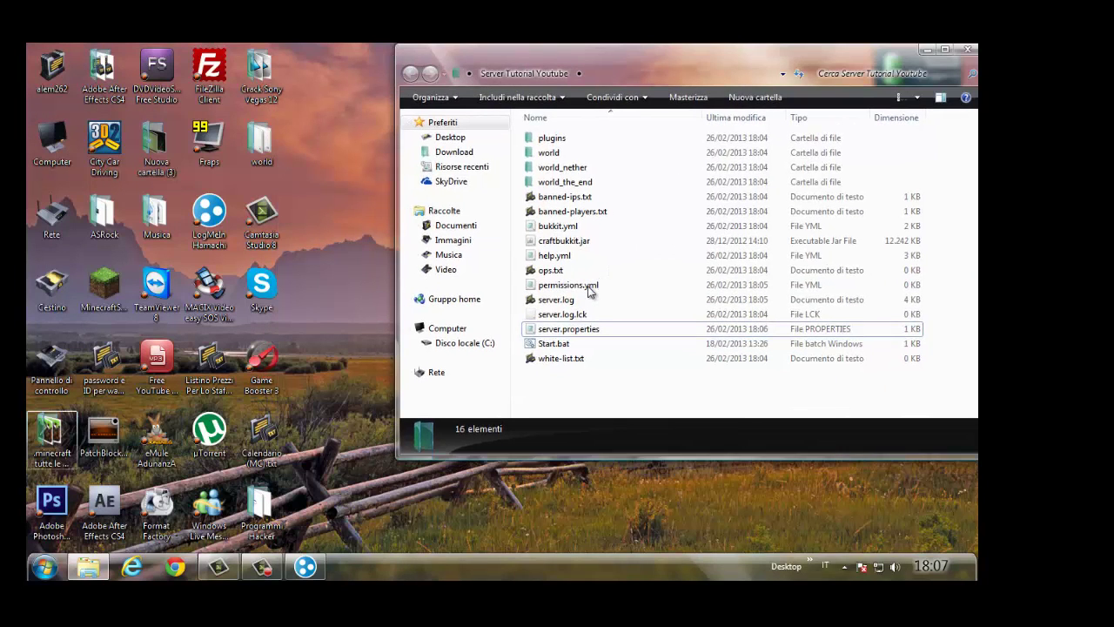
pyautogui.doubleClick(52, 435)
pyautogui.hotkey('alt', 'F4')
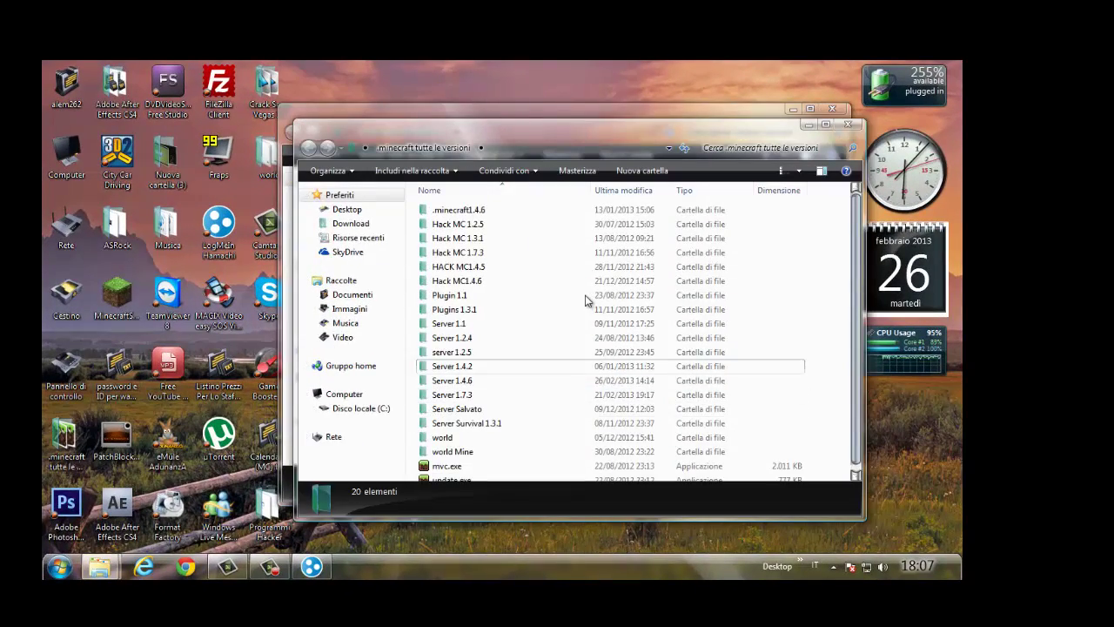
pyautogui.press('Return')
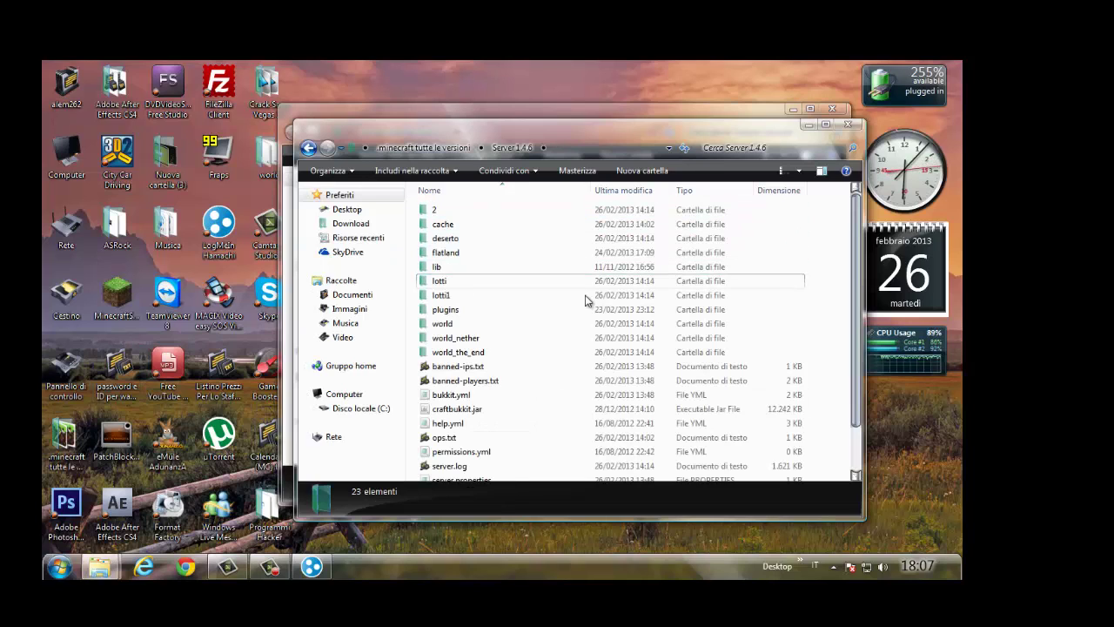
pyautogui.press('Return')
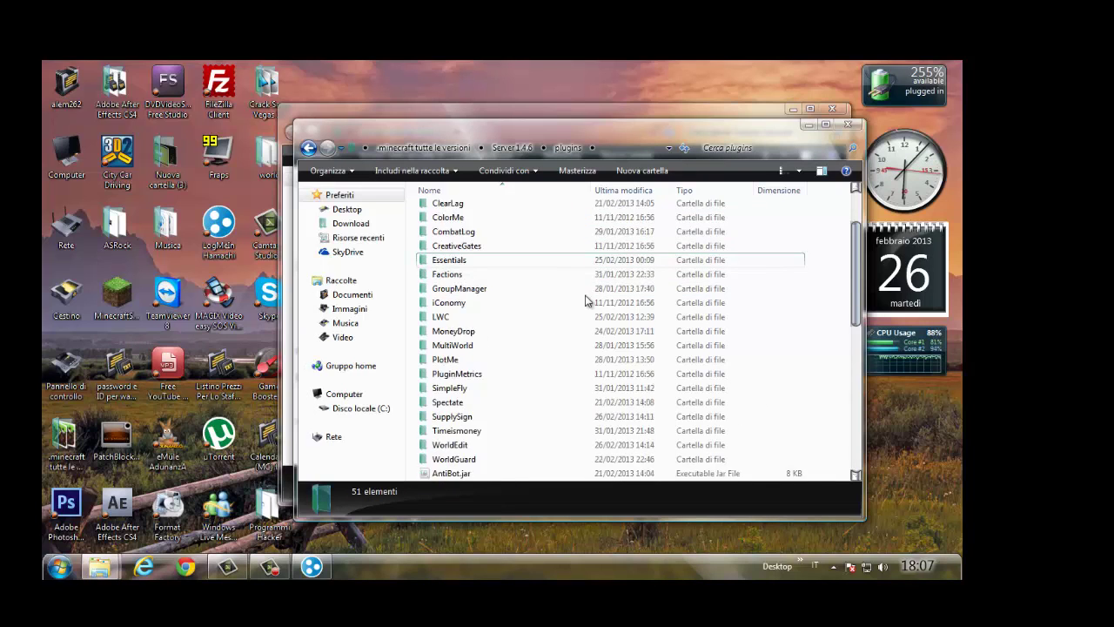
# Look through the plugin folders and jar files of Server 1.4.6, and return to the Server Tutorial Youtube folder.
pyautogui.press('Down')
pyautogui.press('Down')
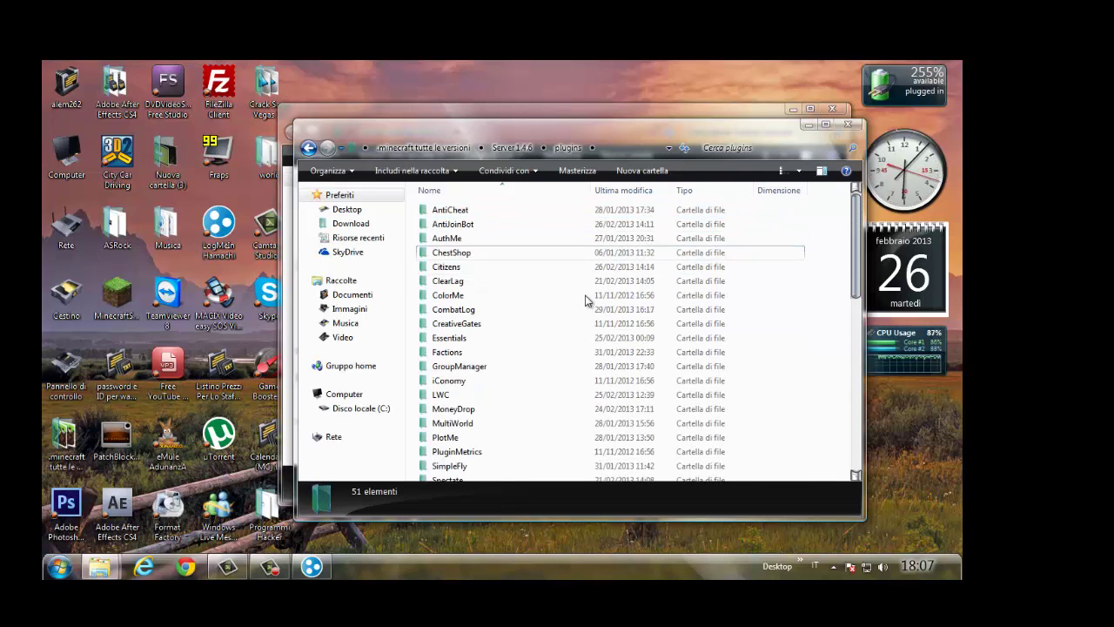
pyautogui.press('Down')
pyautogui.press('Down')
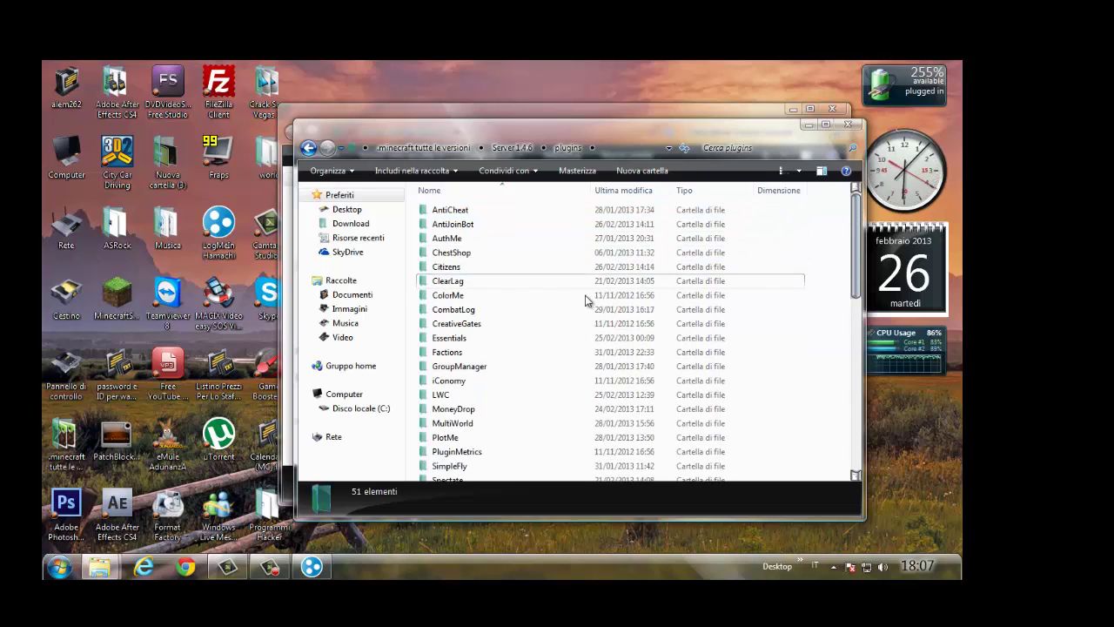
pyautogui.press('Down')
pyautogui.press('Down')
pyautogui.press('Down')
pyautogui.press('Down')
pyautogui.press('Down')
pyautogui.press('Down')
pyautogui.press('Down')
pyautogui.press('Down')
pyautogui.press('Down')
pyautogui.press('Down')
pyautogui.press('Down')
pyautogui.press('Down')
pyautogui.press('Down')
pyautogui.press('Down')
pyautogui.press('Down')
pyautogui.scroll(-4, 585, 301)
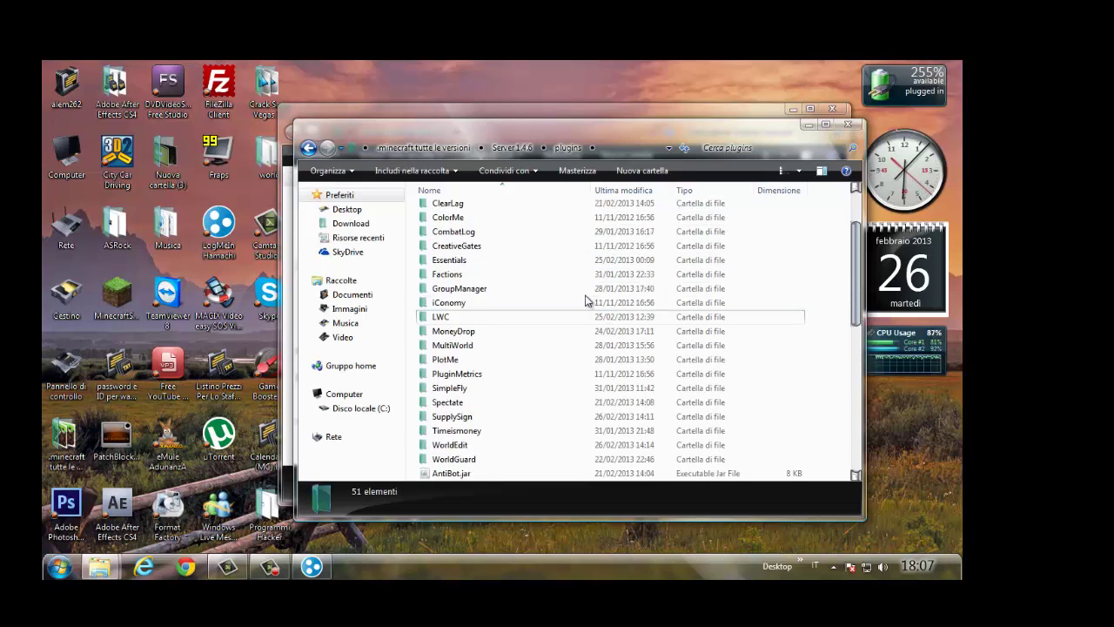
pyautogui.press('Down')
pyautogui.press('Down')
pyautogui.press('Down')
pyautogui.press('Down')
pyautogui.press('Down')
pyautogui.press('Down')
pyautogui.press('Down')
pyautogui.press('Down')
pyautogui.press('Down')
pyautogui.press('Down')
pyautogui.press('Down')
pyautogui.press('Down')
pyautogui.press('Down')
pyautogui.press('Down')
pyautogui.press('Down')
pyautogui.press('Down')
pyautogui.press('Down')
pyautogui.press('Down')
pyautogui.press('Down')
pyautogui.press('Down')
pyautogui.scroll(-7, 586, 300)
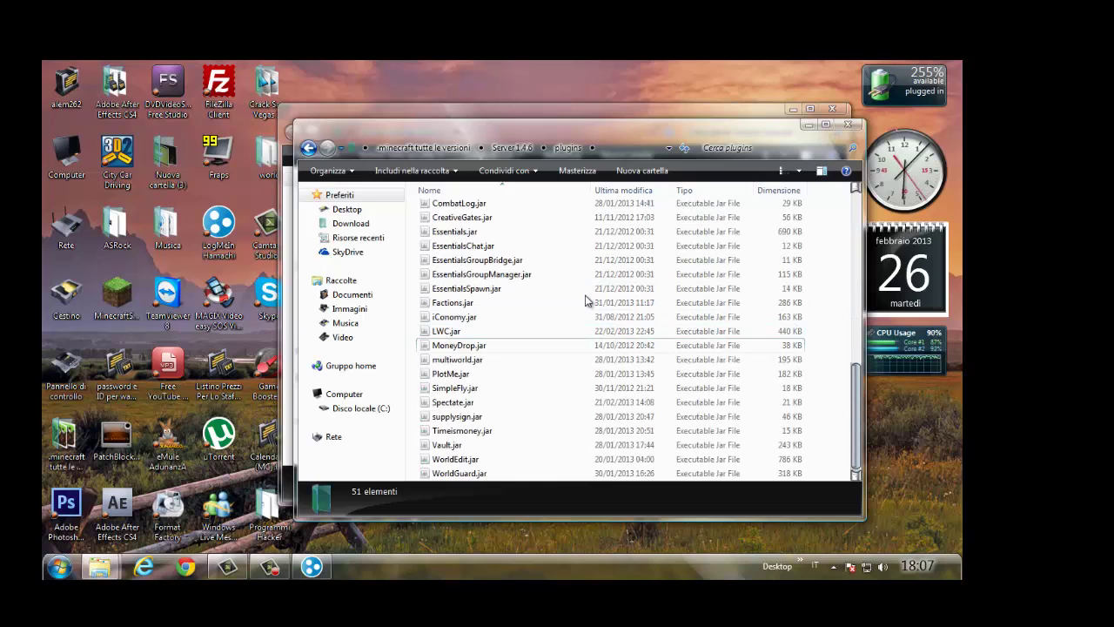
pyautogui.moveTo(820, 474)
pyautogui.mouseDown()
pyautogui.moveTo(766, 442)
pyautogui.moveTo(516, 199)
pyautogui.moveTo(547, 219)
pyautogui.moveTo(754, 199)
pyautogui.moveTo(819, 250)
pyautogui.mouseUp()
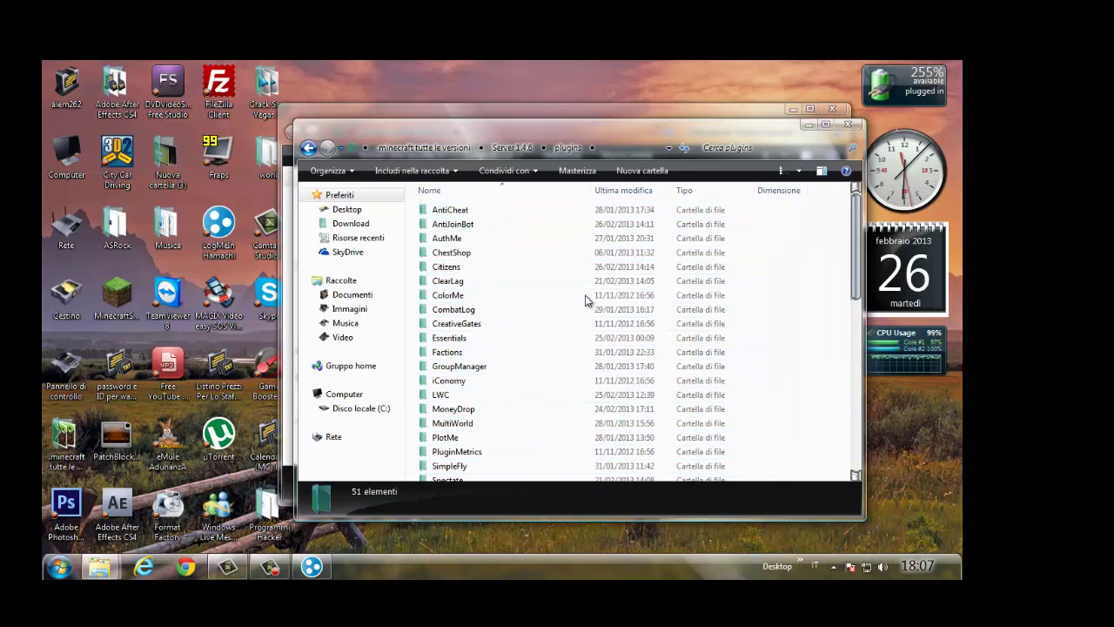
pyautogui.scroll(-8, 585, 300)
pyautogui.scroll(8, 586, 300)
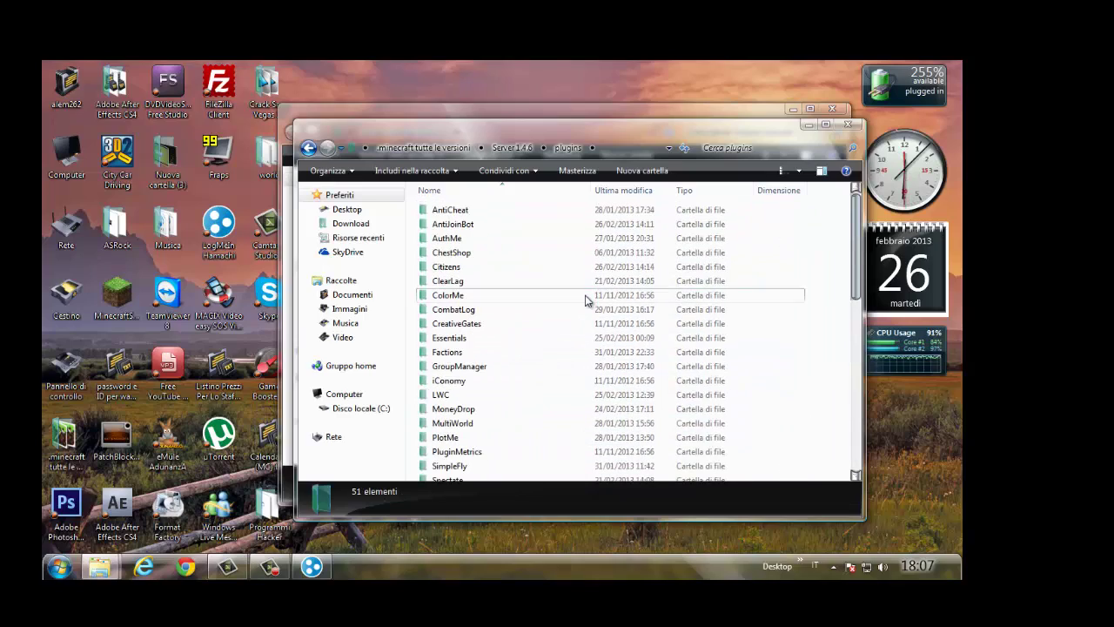
pyautogui.click(848, 124)
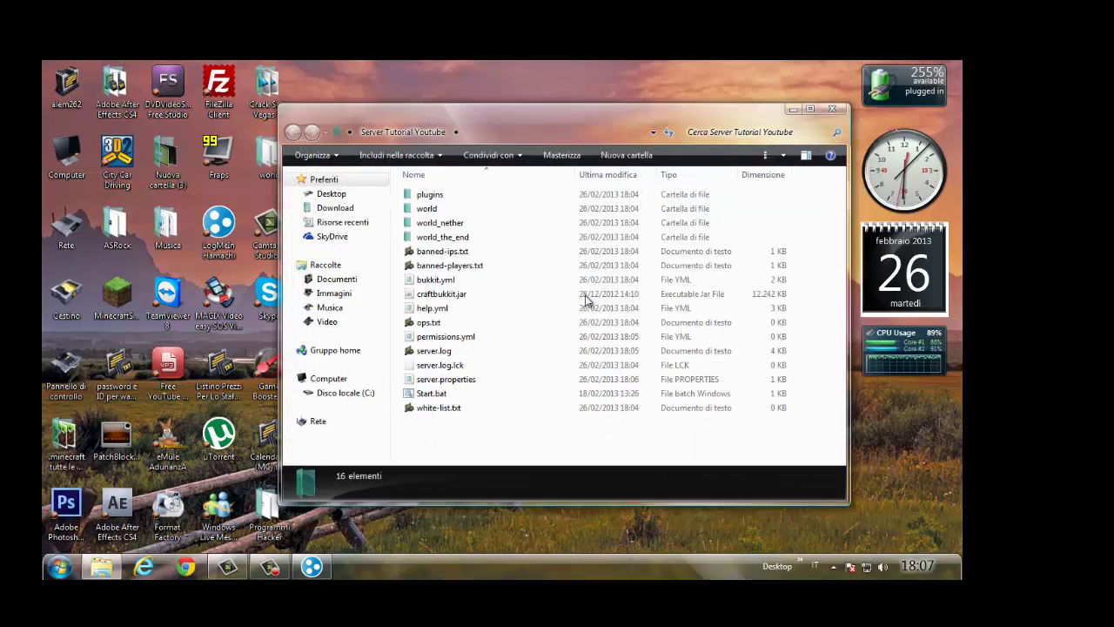
pyautogui.moveTo(643, 110)
pyautogui.mouseDown()
pyautogui.moveTo(681, 148)
pyautogui.moveTo(577, 157)
pyautogui.moveTo(581, 117)
pyautogui.moveTo(617, 102)
pyautogui.mouseUp()
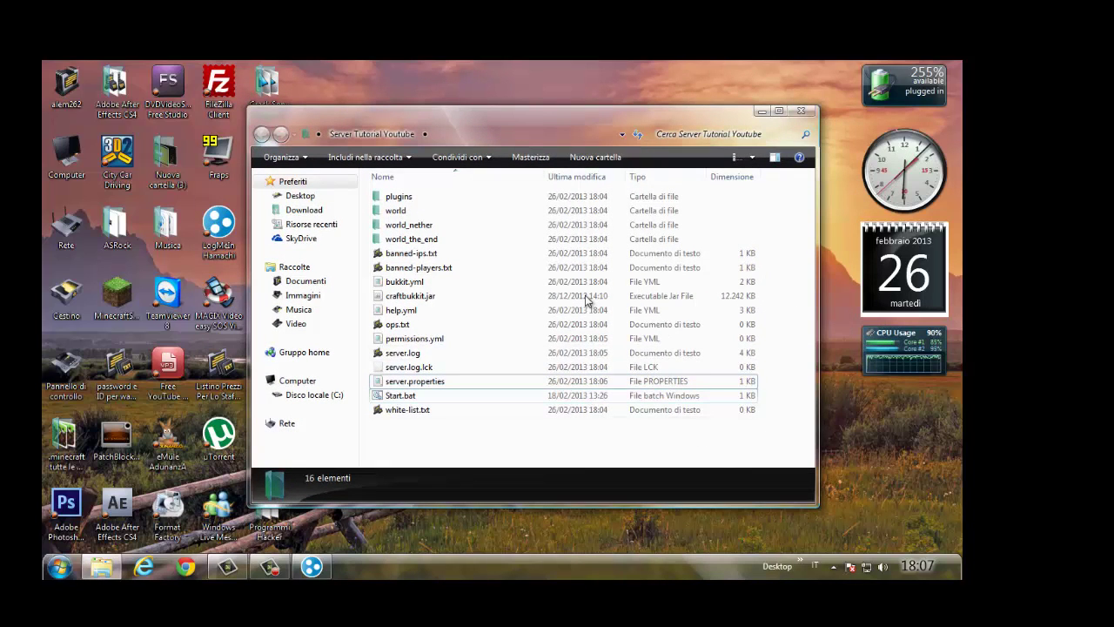
# Launch the MinecraftSP application from the desktop and enter the game with the prefilled username.
pyautogui.rightClick(118, 305)
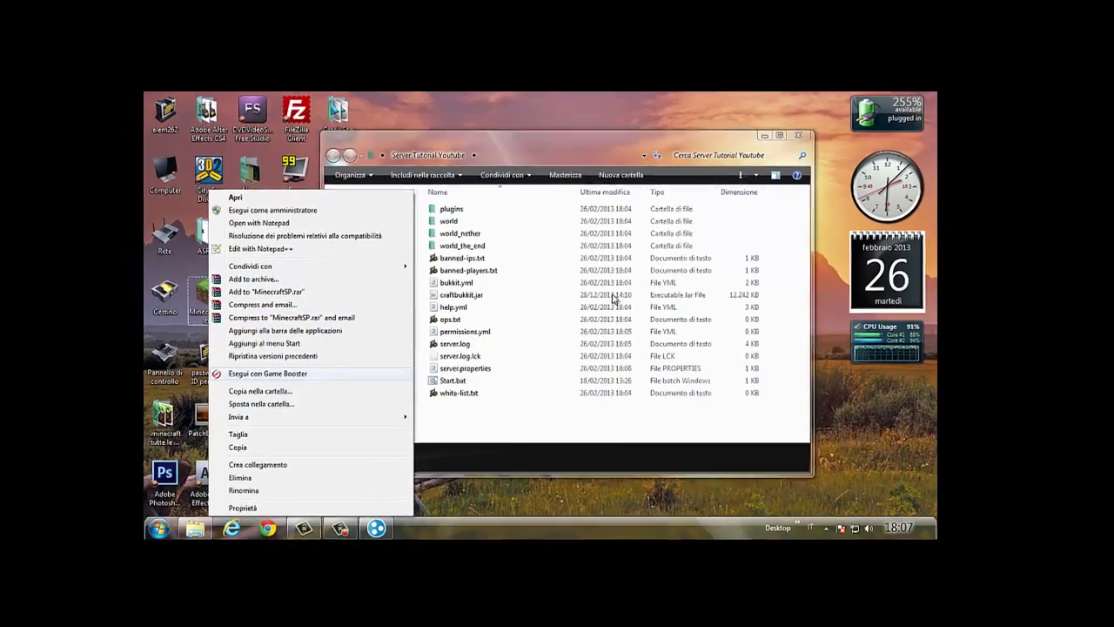
pyautogui.click(185, 387)
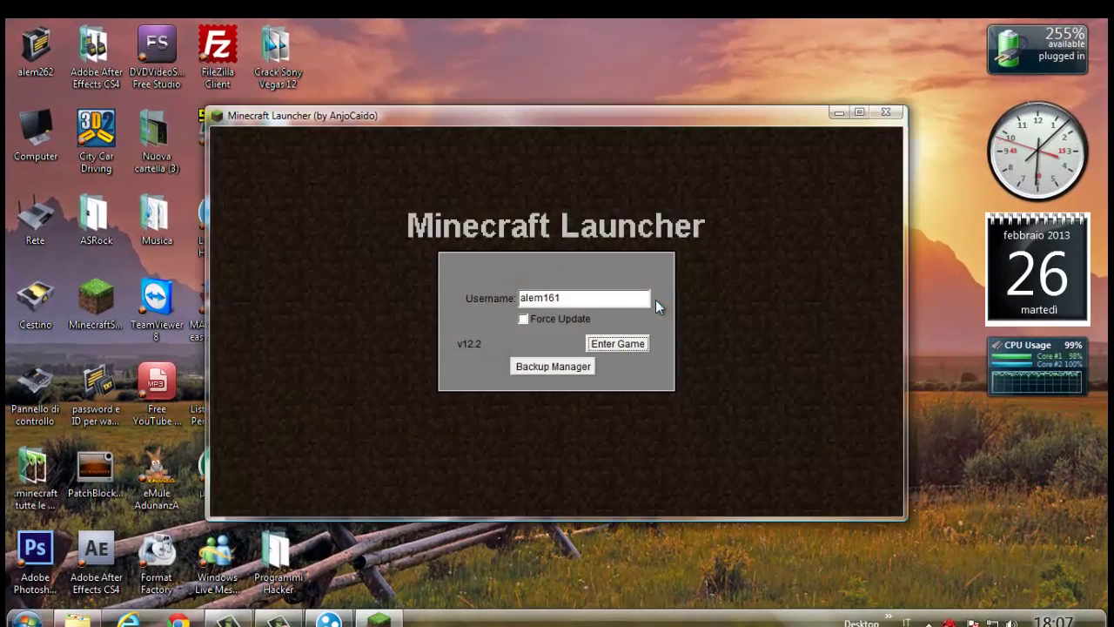
pyautogui.press('Return')
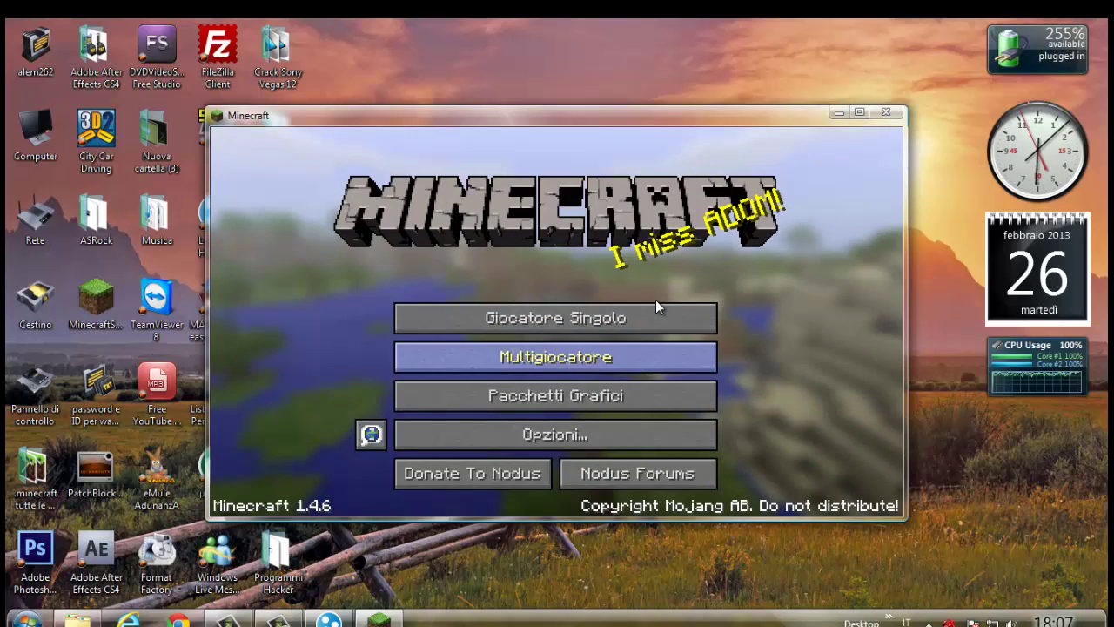
# Start adding a new server to the multiplayer list and clear its default name.
pyautogui.click(655, 302)
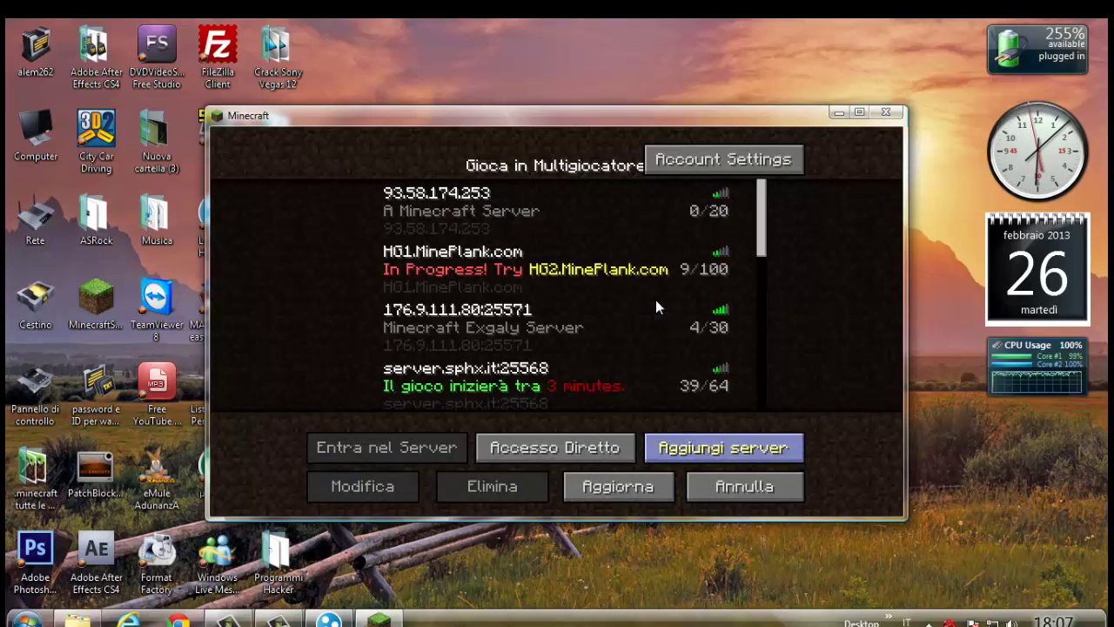
pyautogui.click(683, 450)
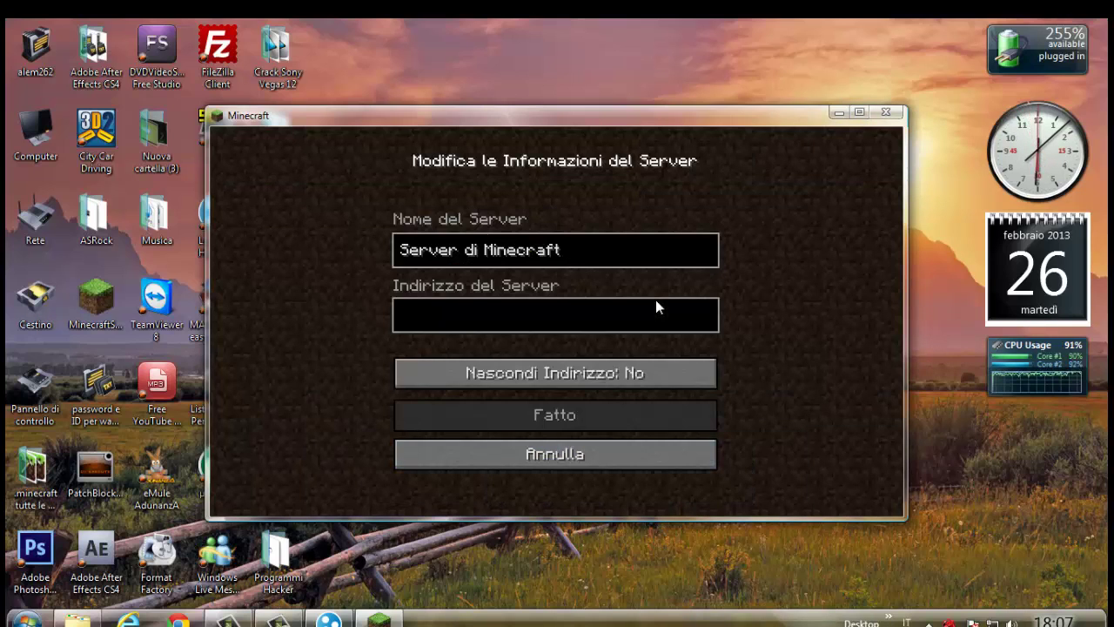
pyautogui.press('BackSpace')
pyautogui.press('BackSpace')
pyautogui.press('BackSpace')
pyautogui.press('BackSpace')
pyautogui.press('BackSpace')
pyautogui.press('BackSpace')
pyautogui.press('BackSpace')
pyautogui.press('BackSpace')
pyautogui.press('BackSpace')
pyautogui.press('BackSpace')
pyautogui.press('BackSpace')
pyautogui.press('BackSpace')
pyautogui.press('BackSpace')
pyautogui.press('BackSpace')
pyautogui.press('BackSpace')
pyautogui.press('BackSpace')
pyautogui.press('BackSpace')
pyautogui.press('BackSpace')
pyautogui.press('BackSpace')
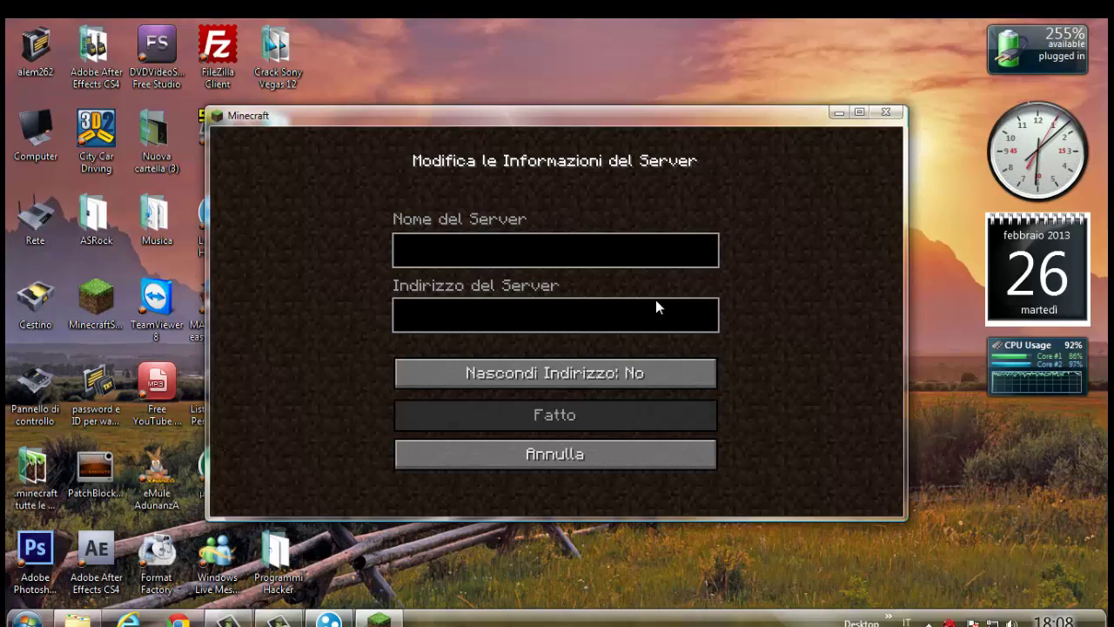
# Copy the IPv4 address from LogMeIn Hamachi and add the Minecraft server with 25.93.143.93 as both name and address.
pyautogui.click(656, 305)
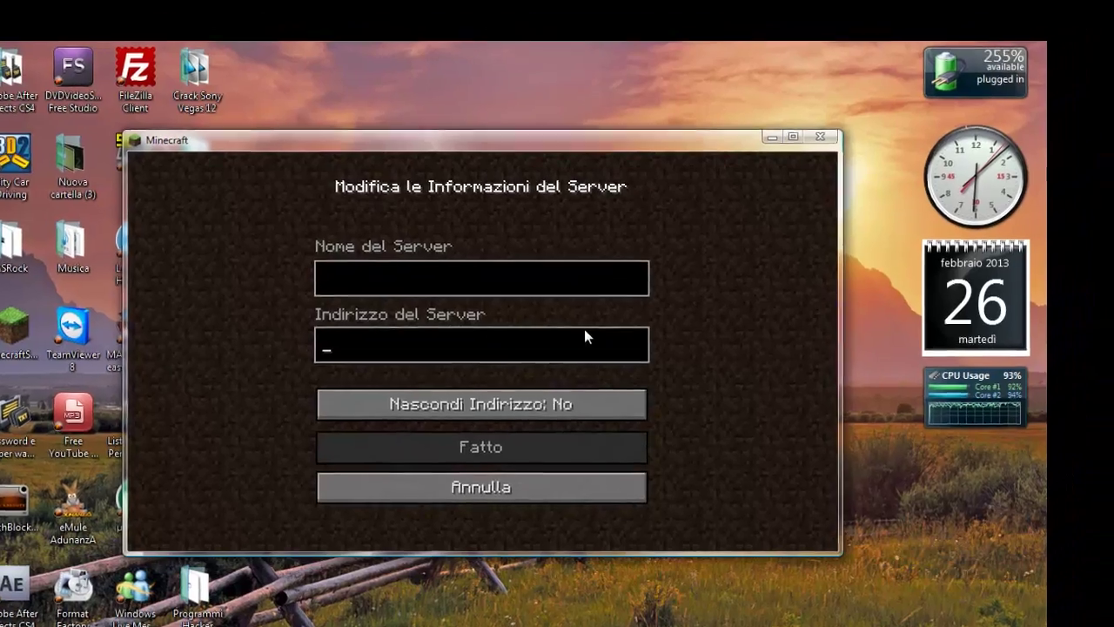
pyautogui.hotkey('alt', 'Tab')
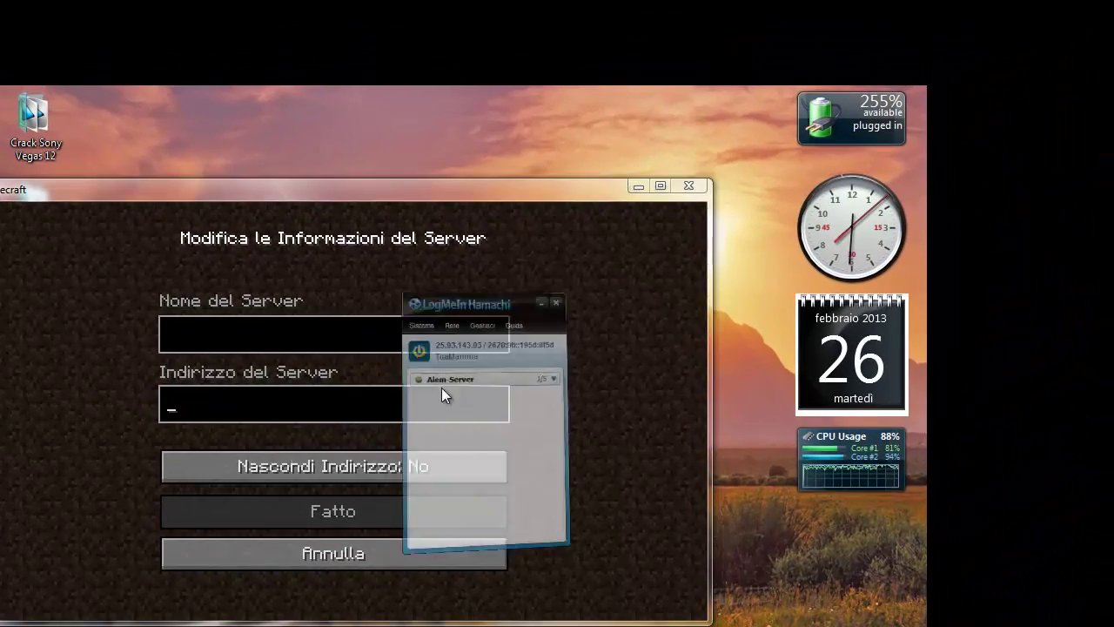
pyautogui.rightClick(613, 211)
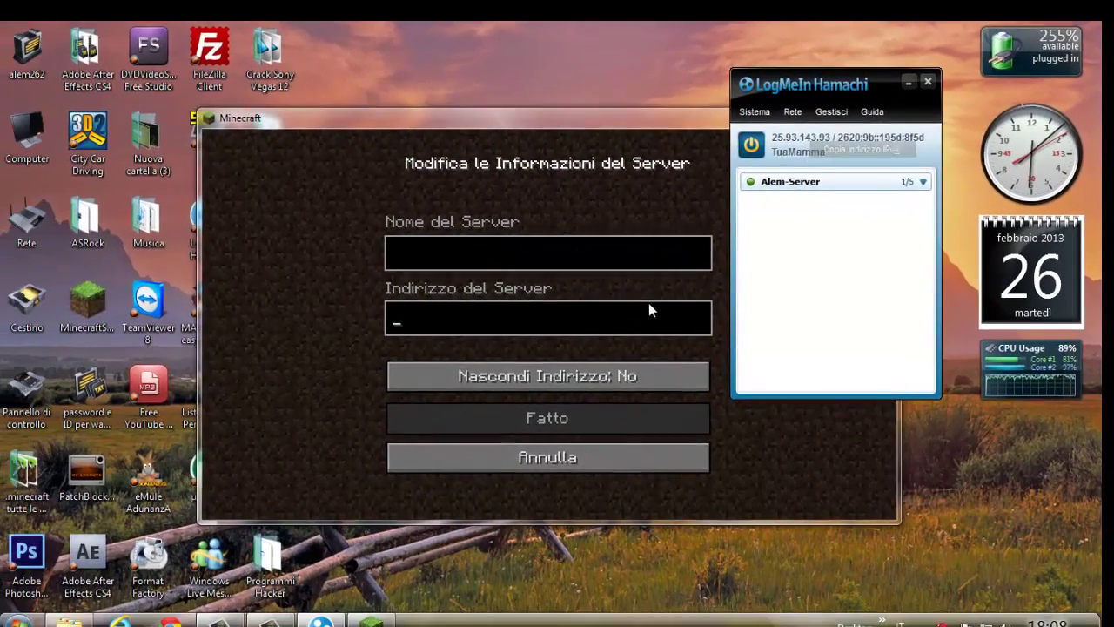
pyautogui.hotkey('alt', 'Tab')
pyautogui.click(655, 305)
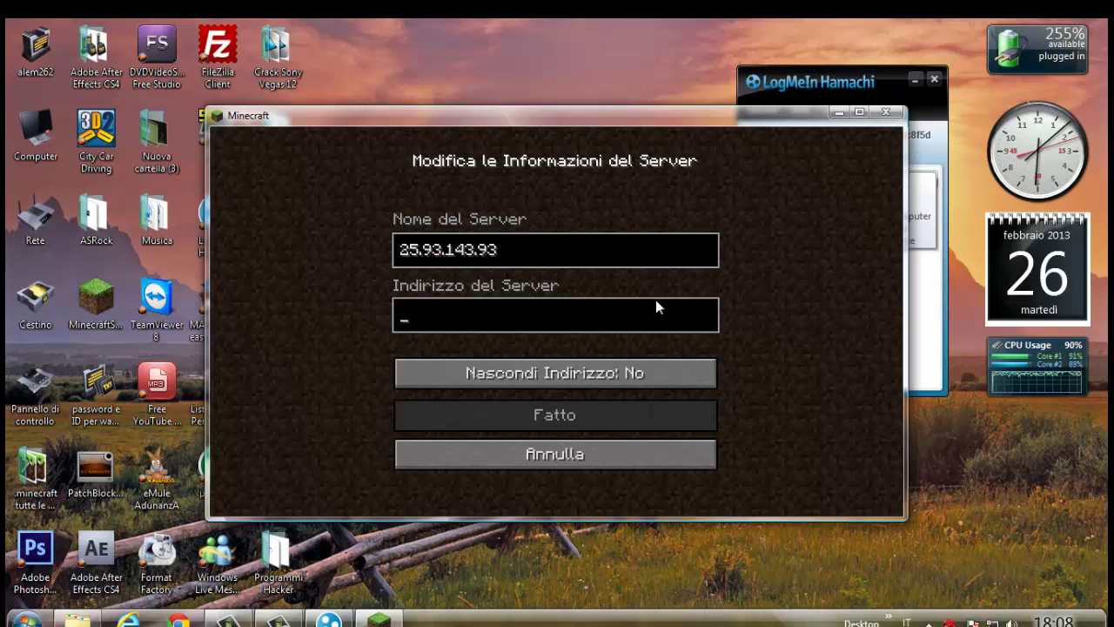
pyautogui.write('25.93.143.93')
pyautogui.press('Return')
pyautogui.scroll(-5, 657, 306)
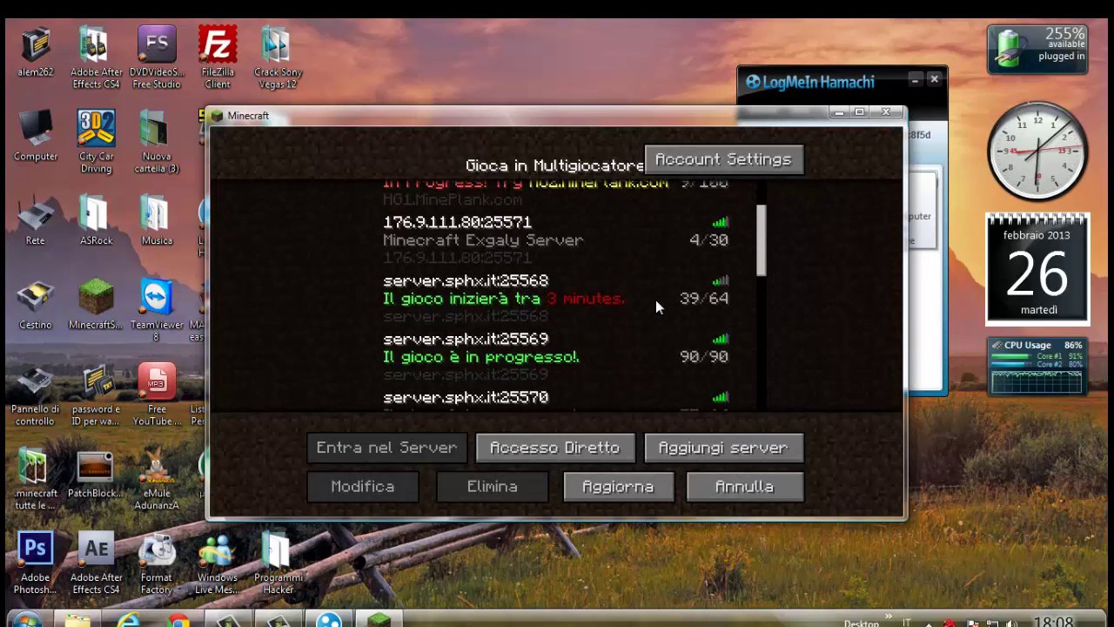
pyautogui.scroll(5, 655, 300)
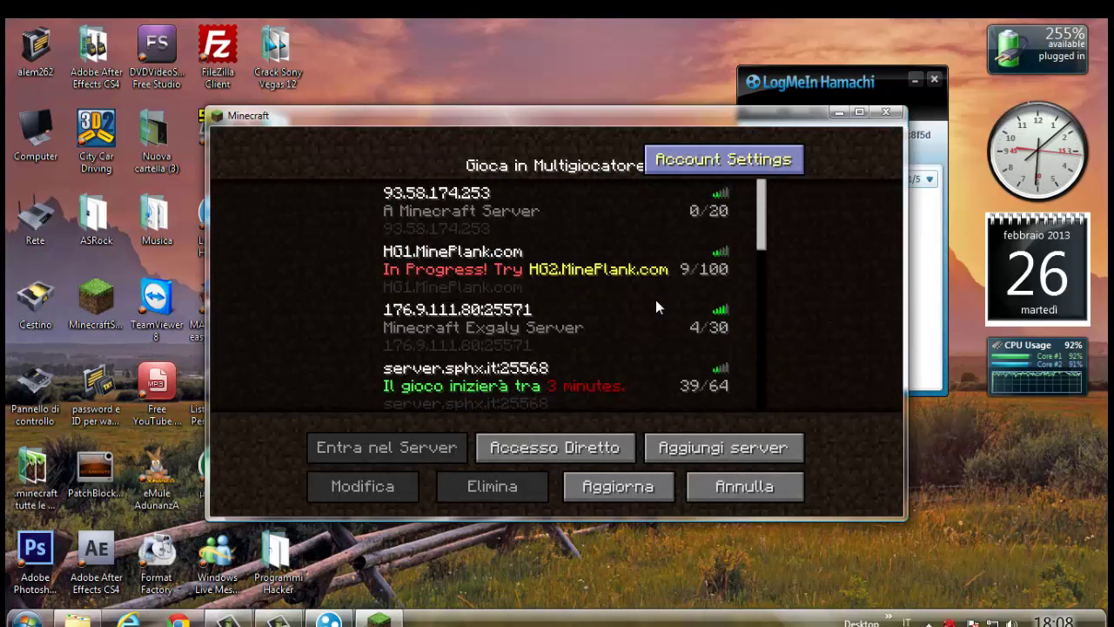
pyautogui.scroll(-10, 656, 299)
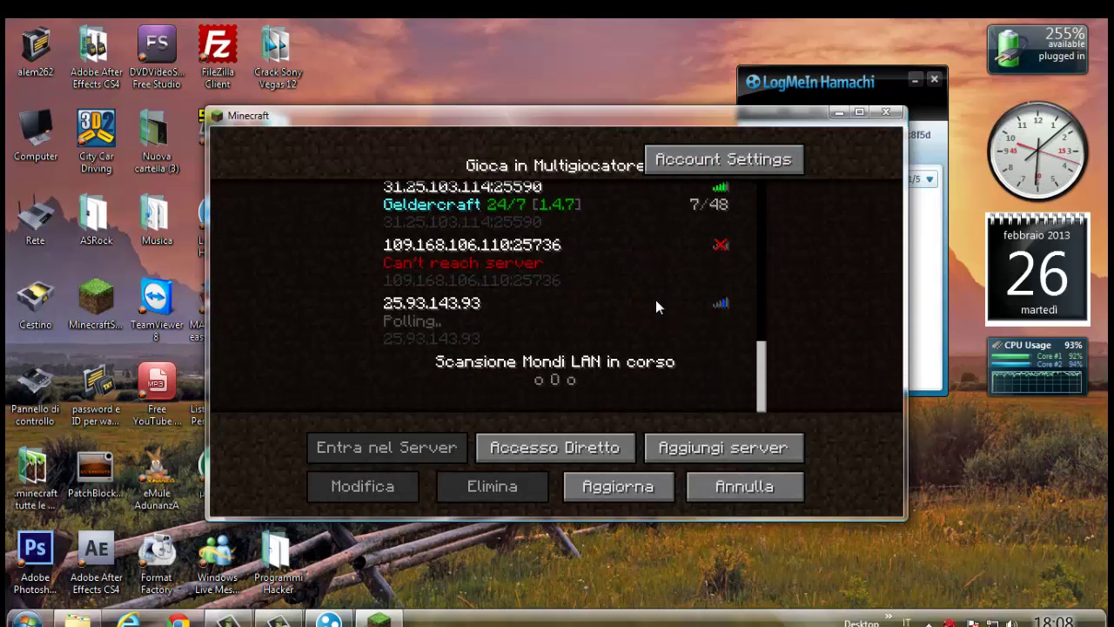
pyautogui.scroll(10, 655, 300)
pyautogui.doubleClick(655, 299)
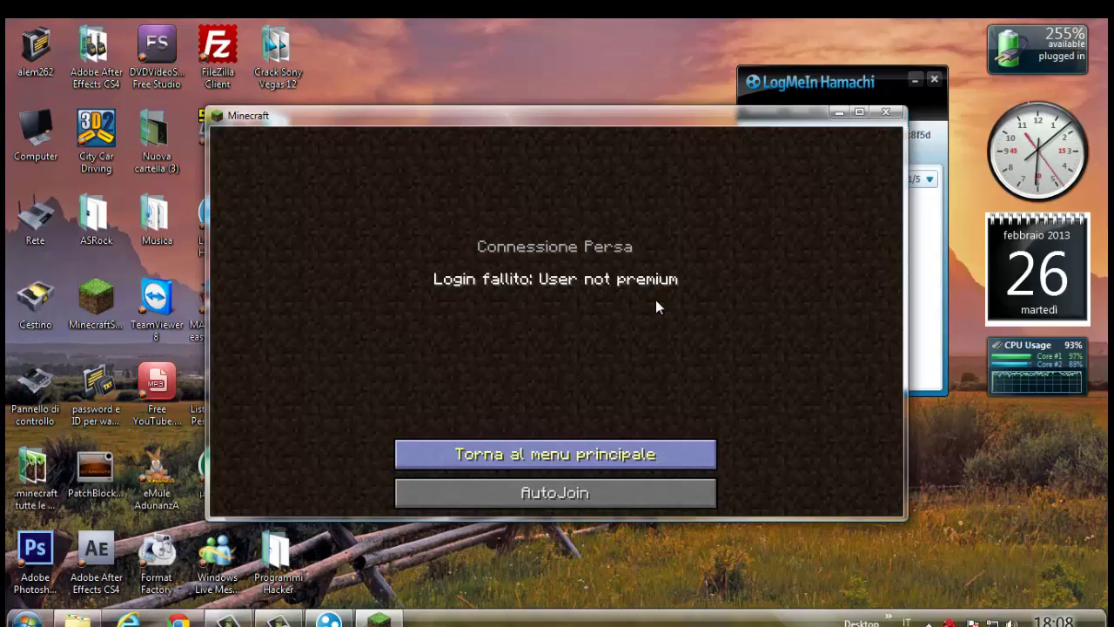
pyautogui.click(555, 453)
# Return to the Server Tutorial Youtube folder and open server.properties in Notepad++.
pyautogui.click(777, 149)
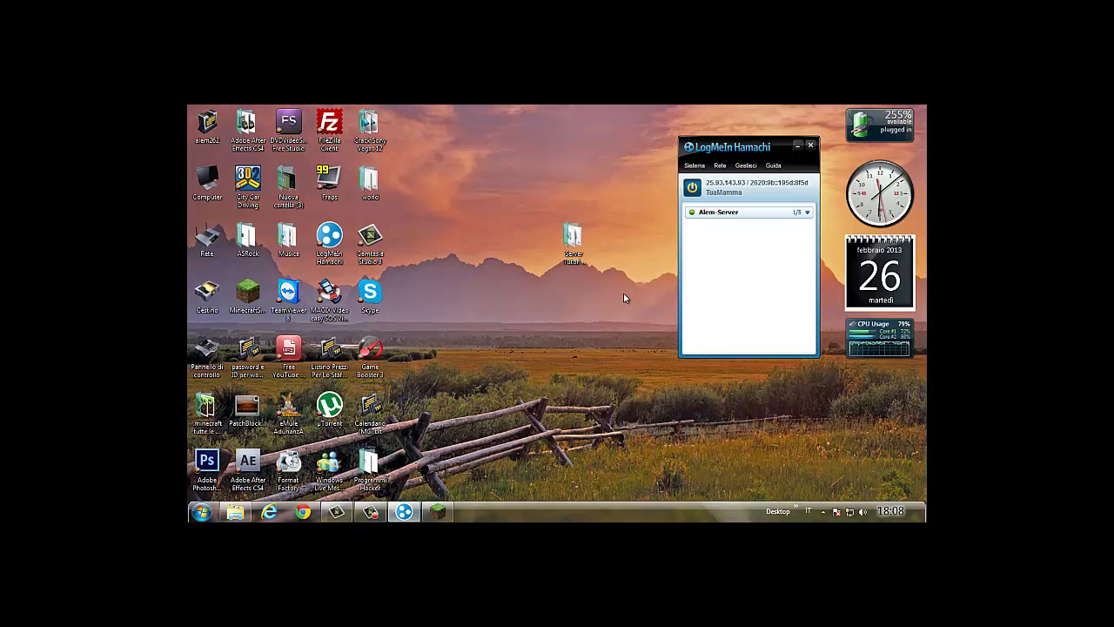
pyautogui.doubleClick(572, 242)
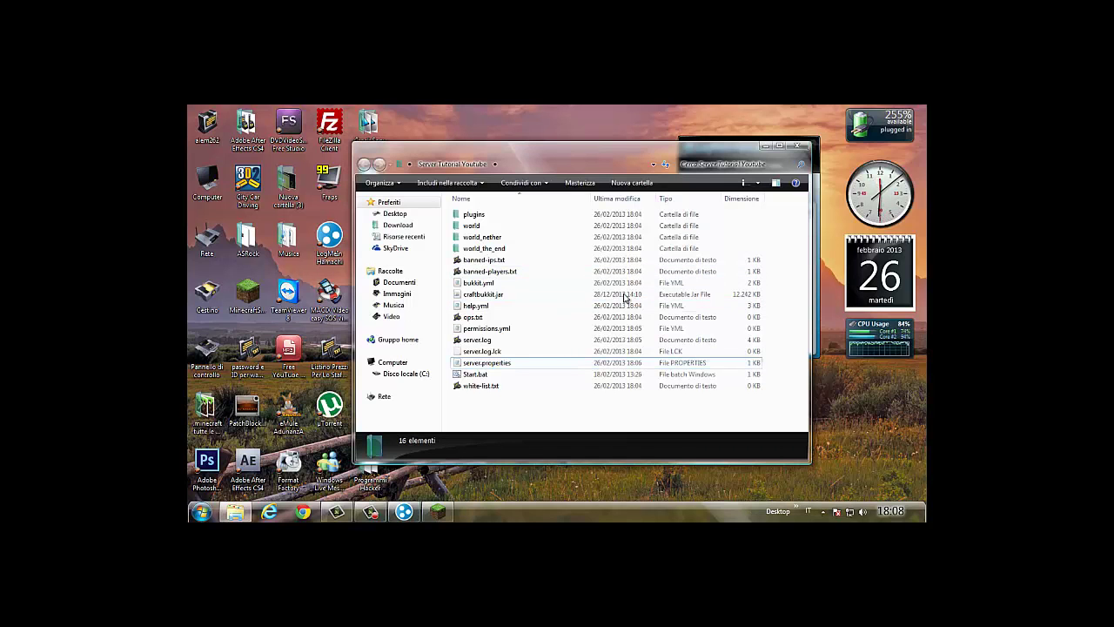
pyautogui.rightClick(503, 363)
pyautogui.click(557, 279)
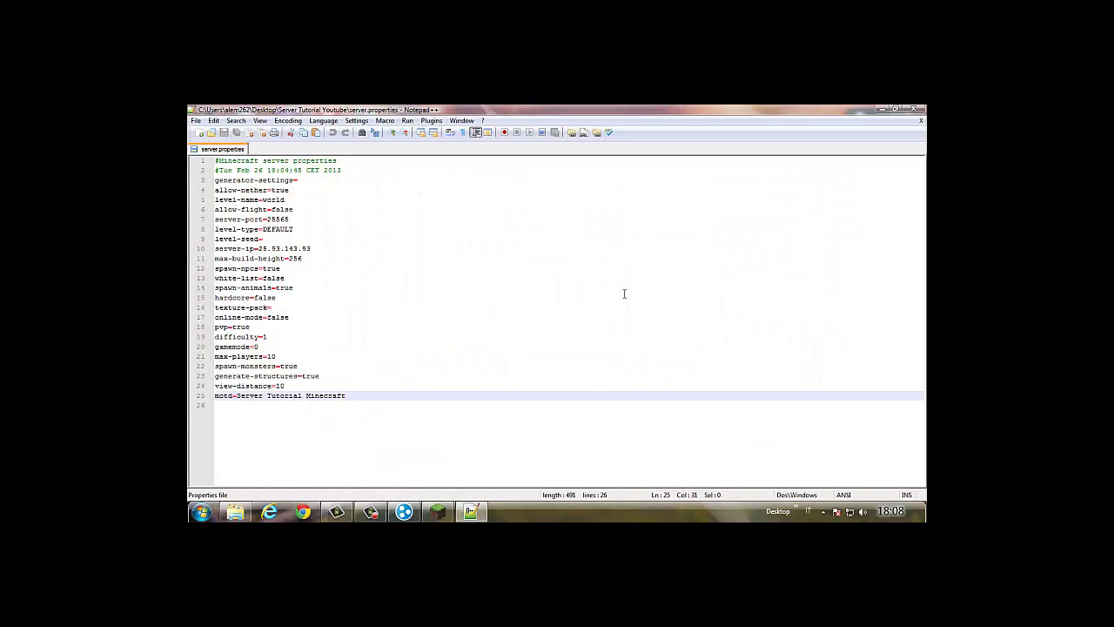
# Point out the online-mode=false line in server.properties, and close the file and Notepad++.
pyautogui.moveTo(289, 317); pyautogui.dragTo(268, 317)
pyautogui.click(290, 317)
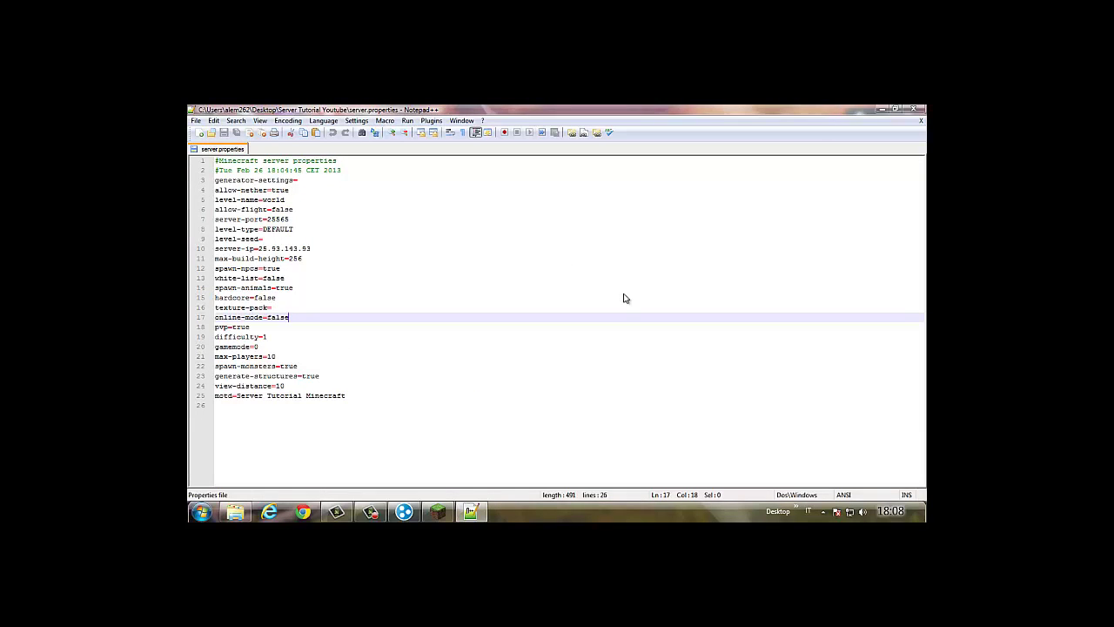
pyautogui.rightClick(237, 147)
pyautogui.click(263, 153)
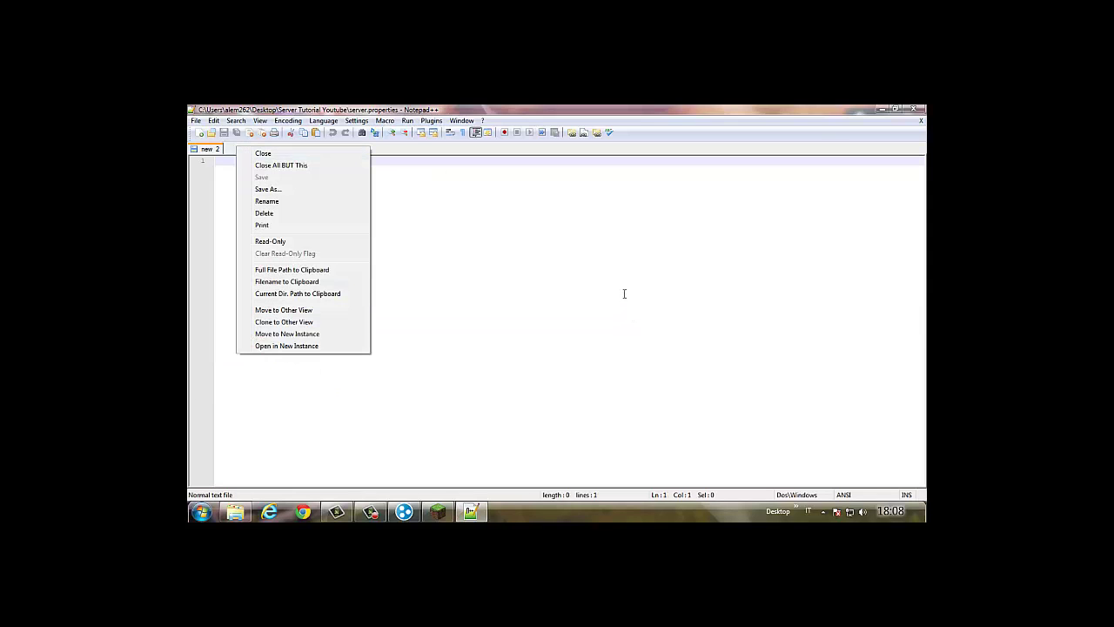
pyautogui.press('Escape')
pyautogui.hotkey('alt', 'F4')
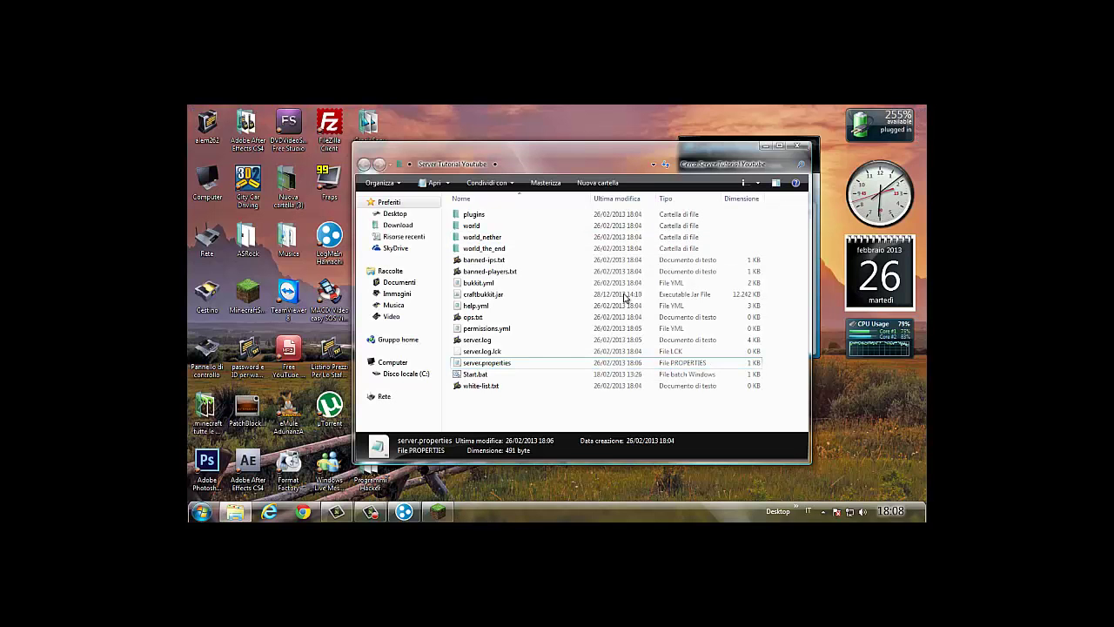
# Close the Server Tutorial Youtube folder window and quit the Minecraft client.
pyautogui.hotkey('alt', 'F4')
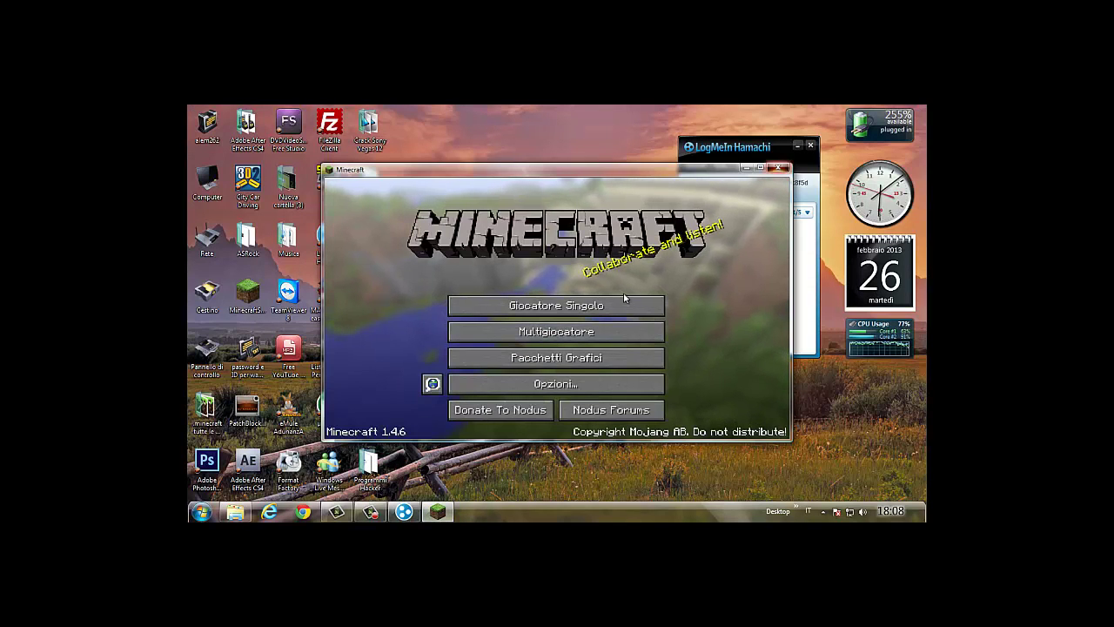
pyautogui.hotkey('alt', 'F4')
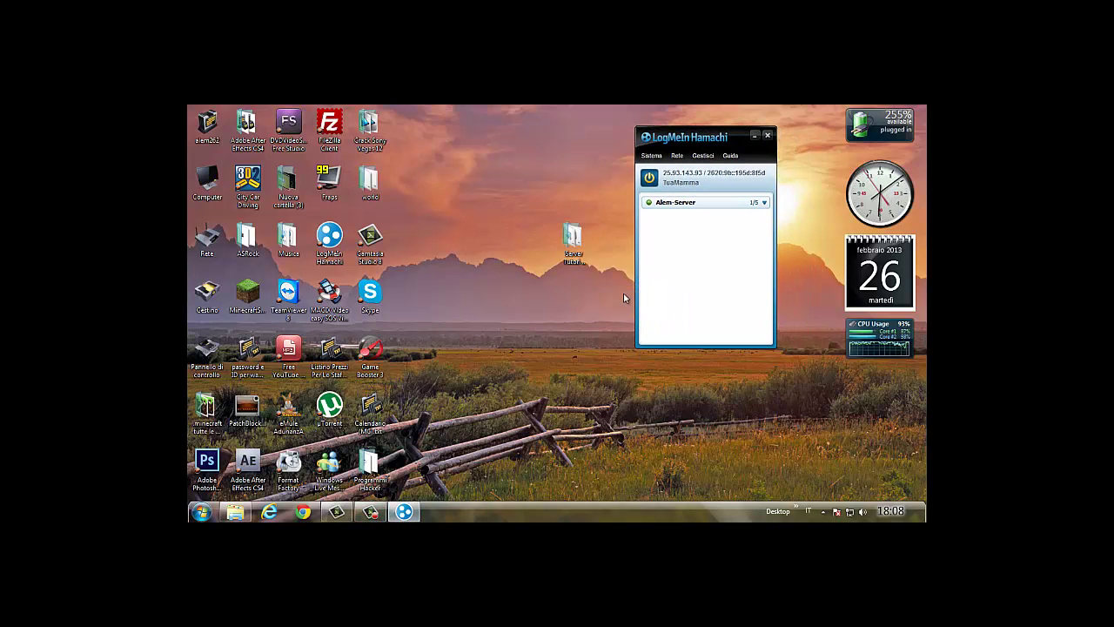
pyautogui.click(623, 298)
# Relaunch Minecraft from the desktop and open its multiplayer server list.
pyautogui.doubleClick(248, 296)
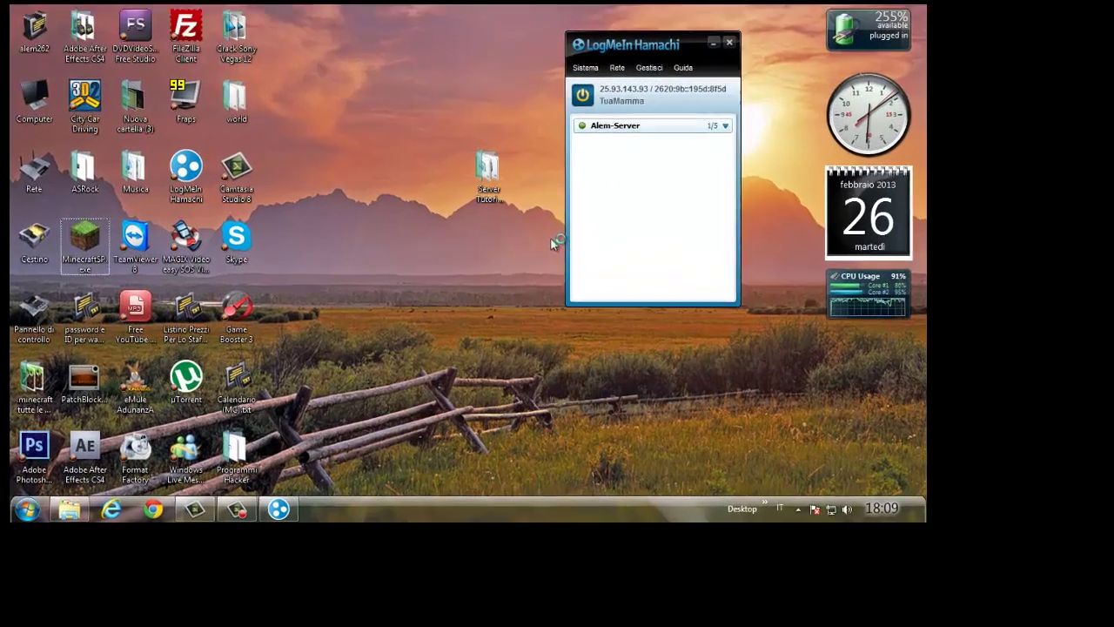
pyautogui.press('Return')
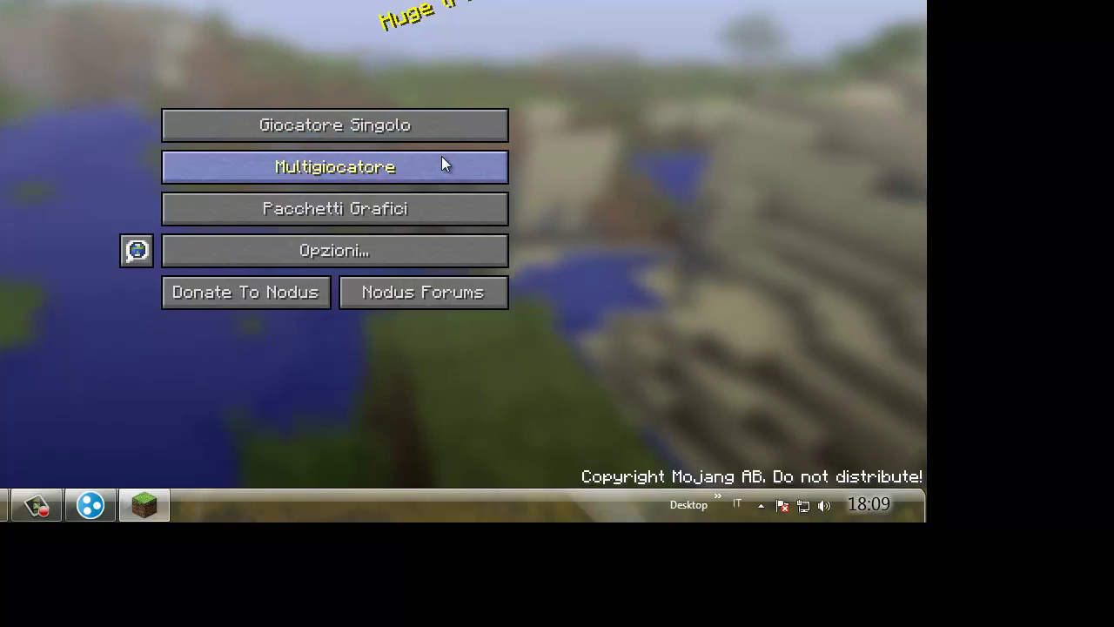
pyautogui.click(441, 157)
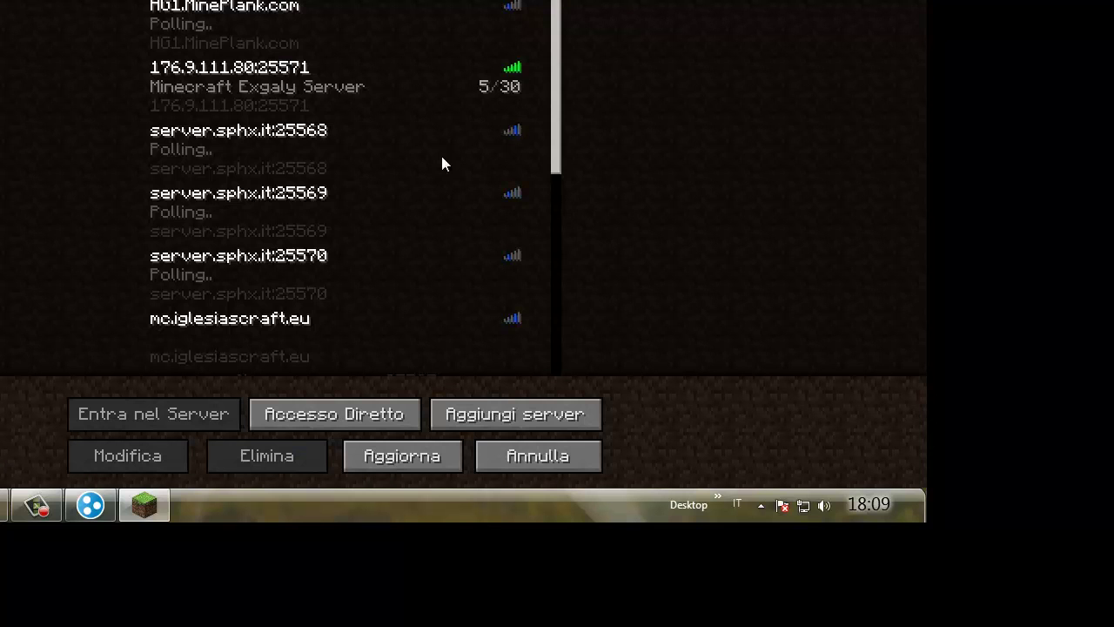
pyautogui.click(441, 158)
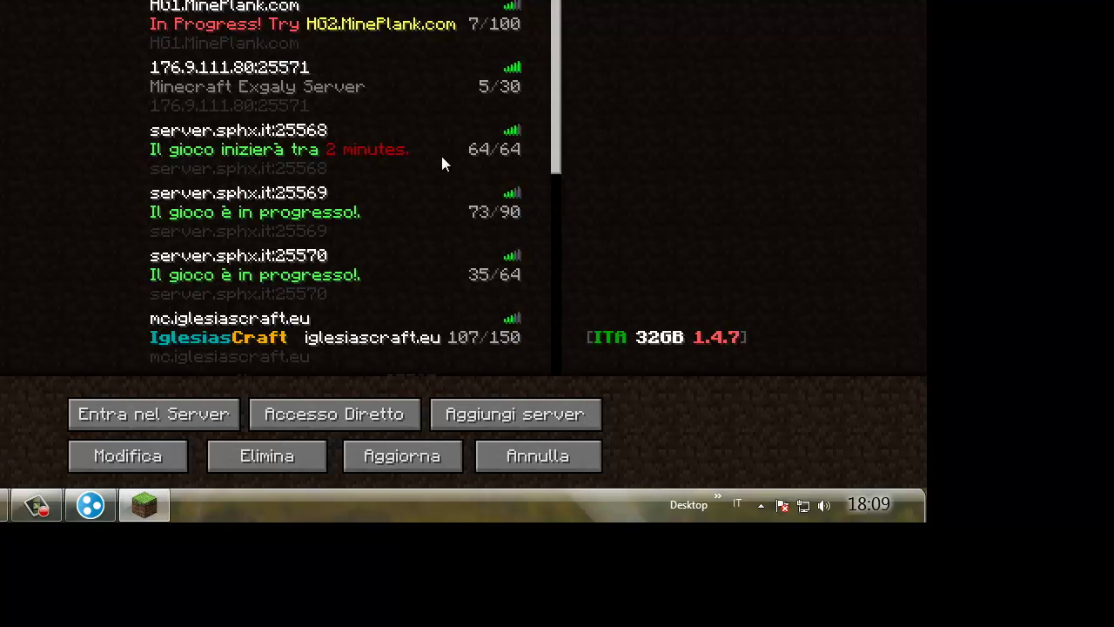
pyautogui.scroll(-6, 441, 156)
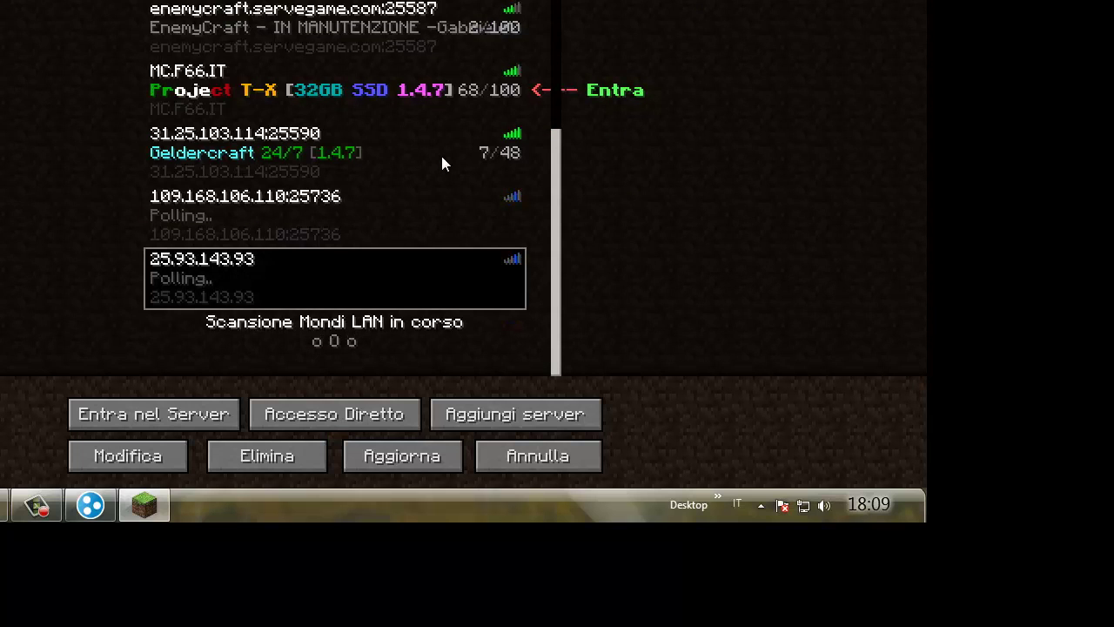
pyautogui.click(267, 456)
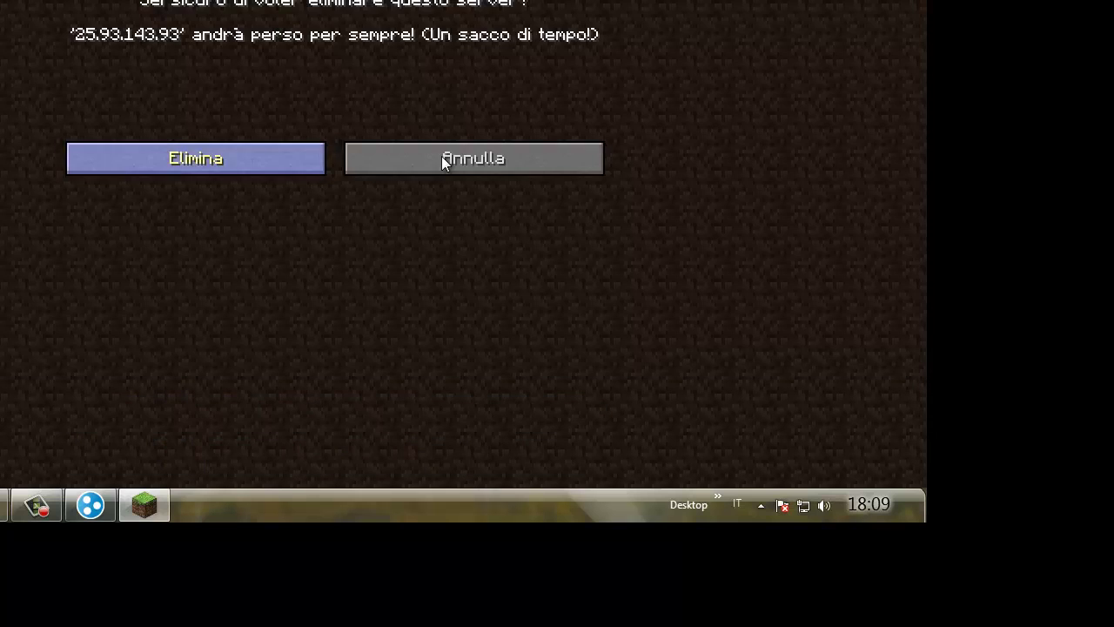
pyautogui.click(194, 157)
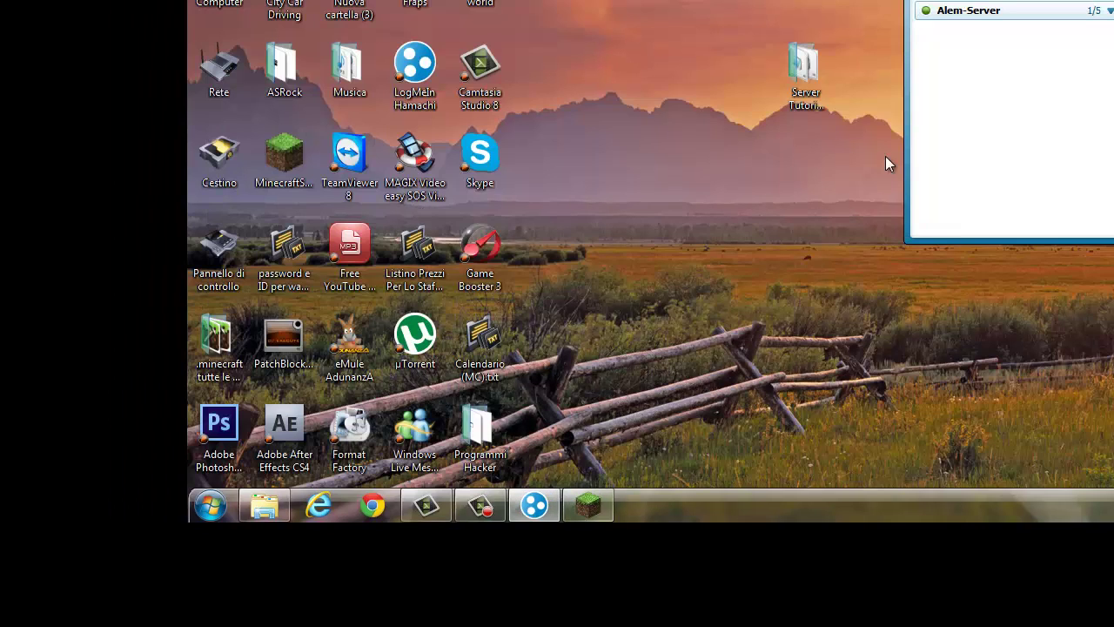
# Quit Minecraft and minimize the LogMeIn Hamachi window to clear the desktop.
pyautogui.hotkey('alt', 'Tab')
pyautogui.hotkey('alt', 'F4')
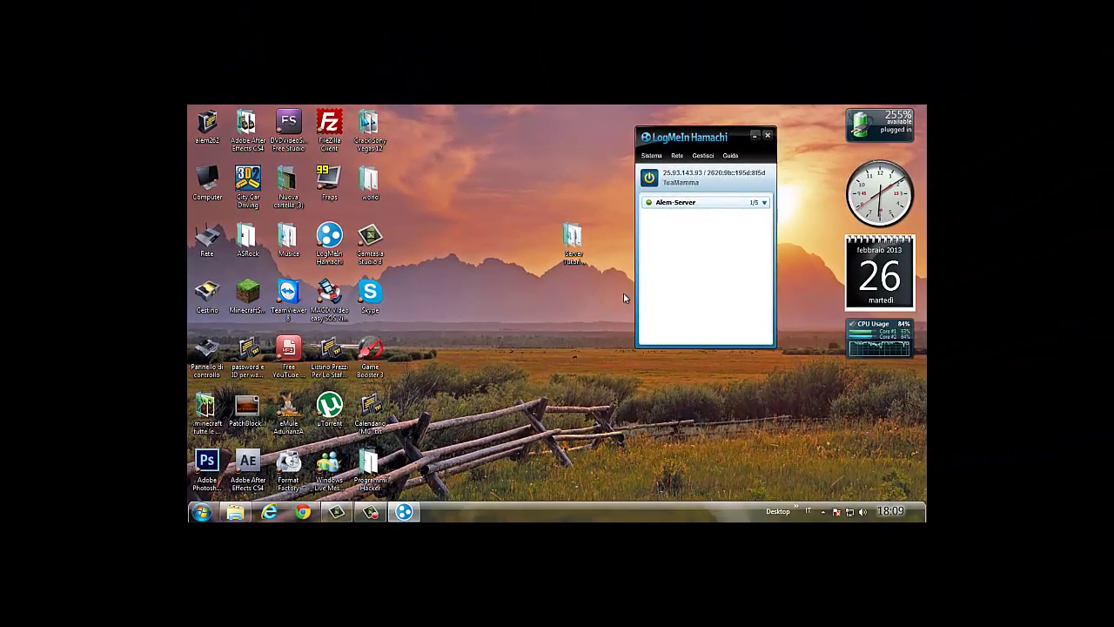
pyautogui.press('super+Down')
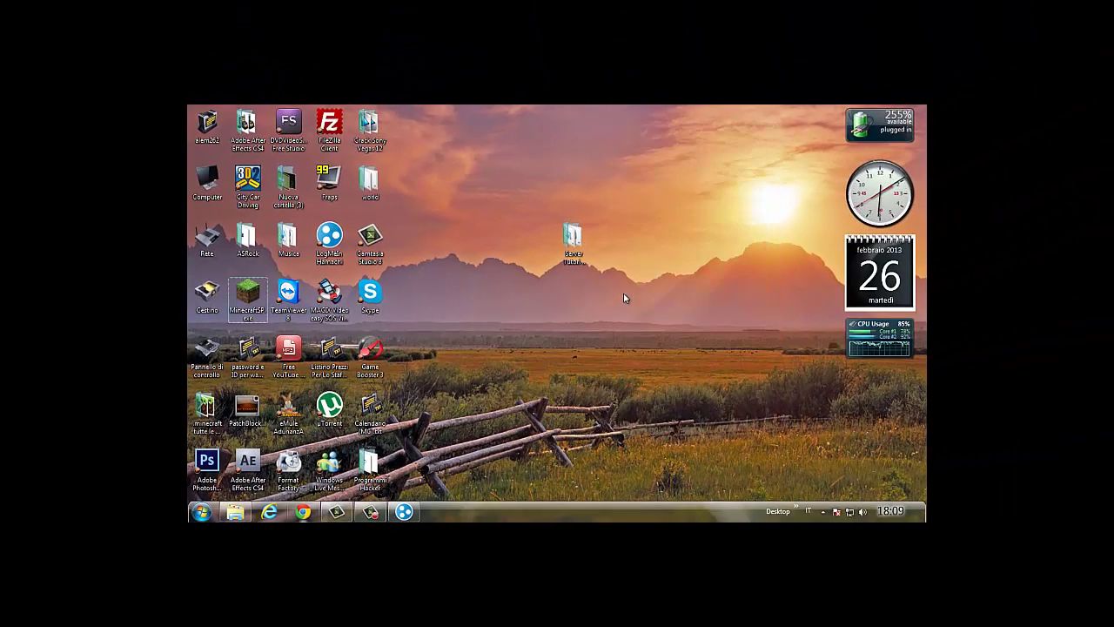
# Switch to Internet Explorer and go to the address 192.168.1.1.
pyautogui.press('super+2')
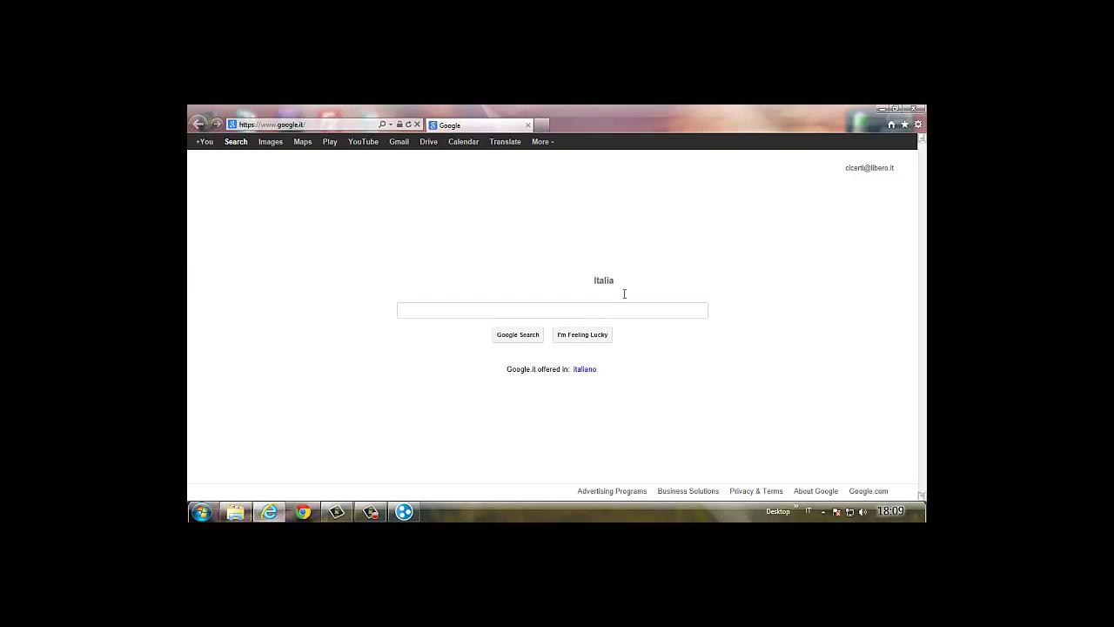
pyautogui.write('f')
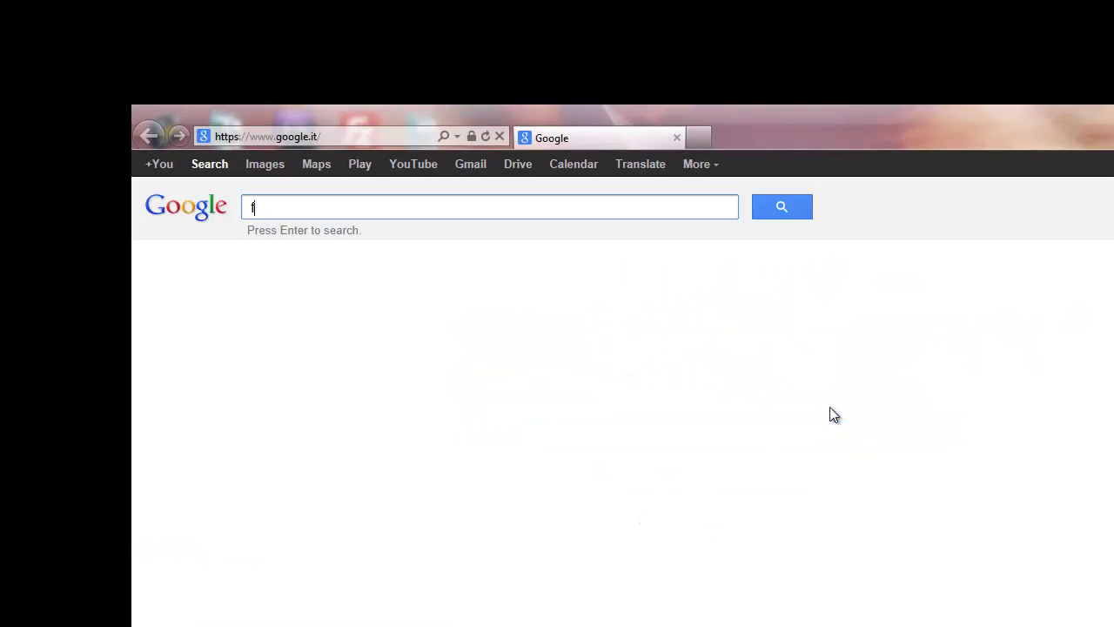
pyautogui.press('BackSpace')
pyautogui.hotkey('alt', 'd')
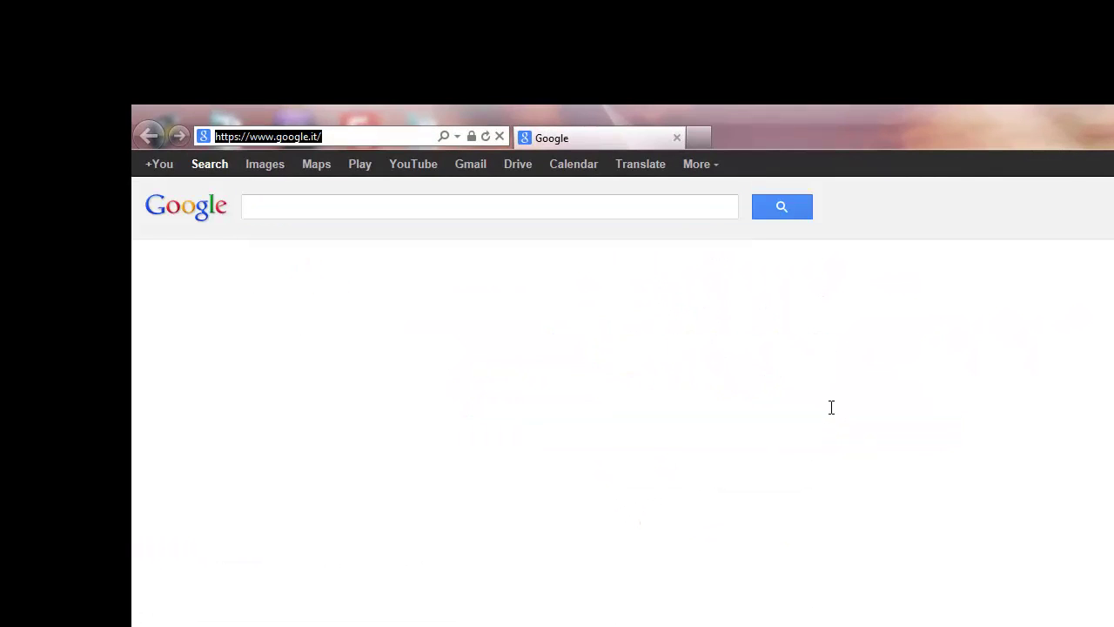
pyautogui.write('1')
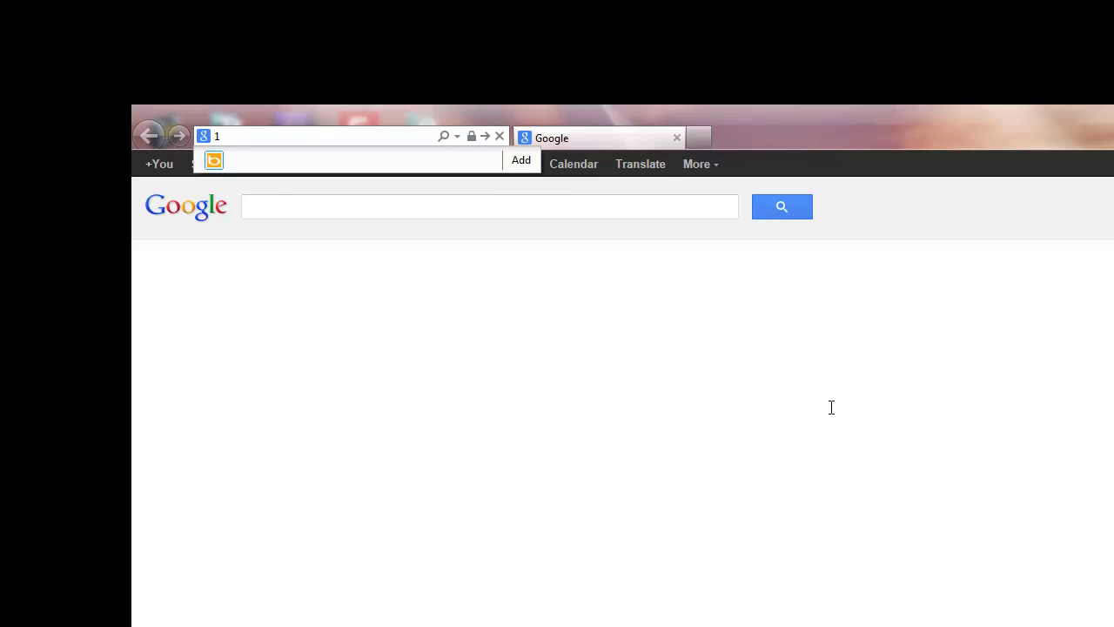
pyautogui.write('69.')
pyautogui.press('BackSpace')
pyautogui.press('BackSpace')
pyautogui.write('92.')
pyautogui.write('158.')
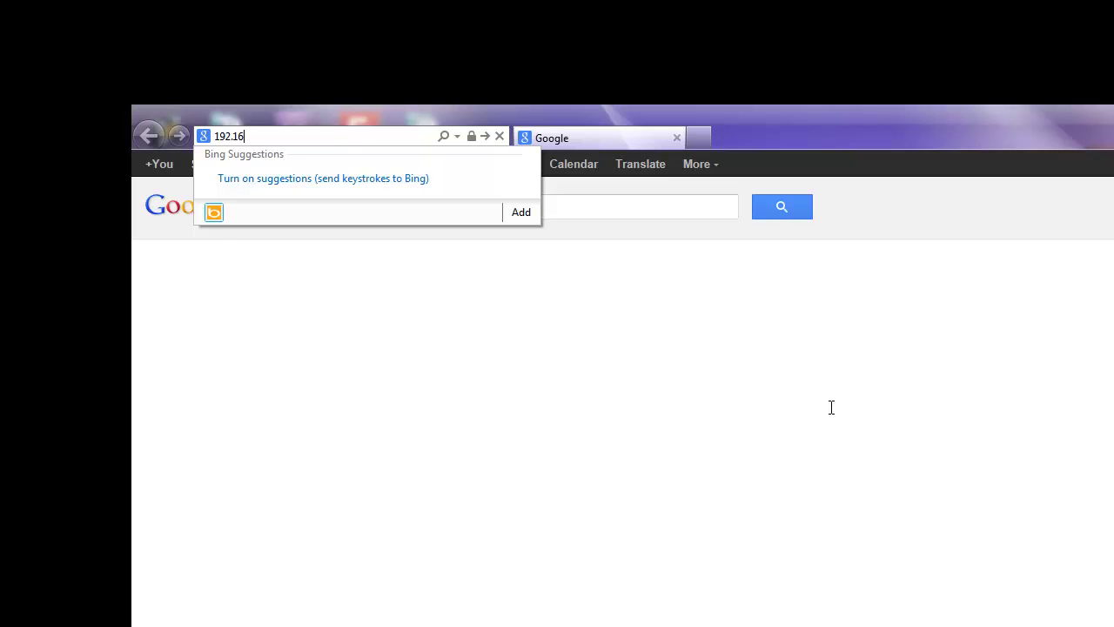
pyautogui.write('1.1')
pyautogui.press('Return')
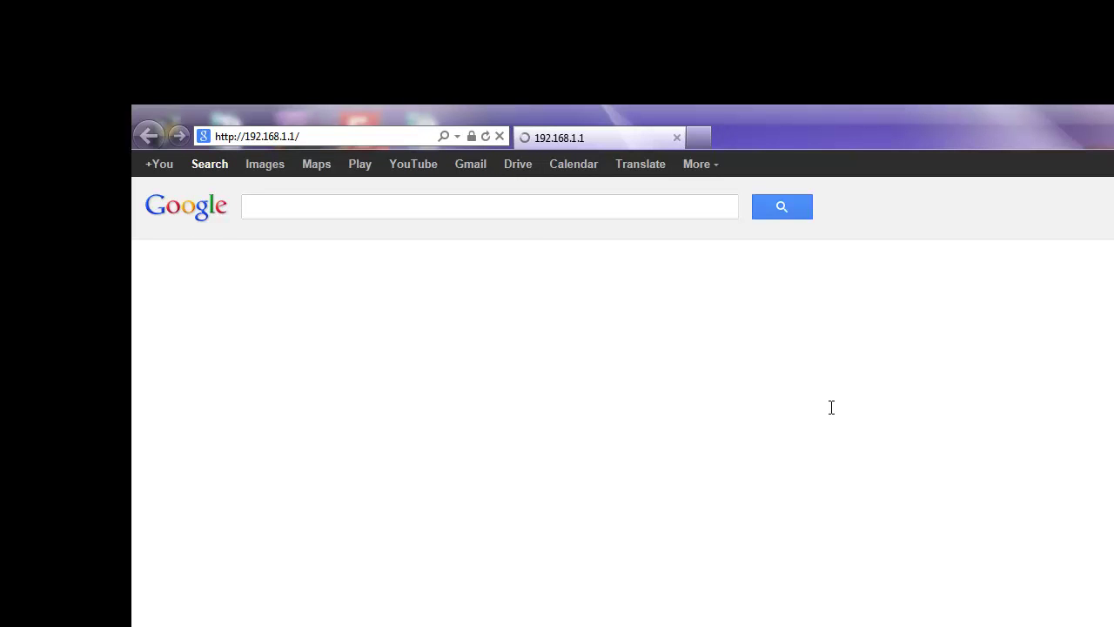
# Select and clear the 192.168.1.1 address, and close Internet Explorer.
pyautogui.hotkey('alt', 'd')
pyautogui.press('End')
pyautogui.hotkey('alt', 'd')
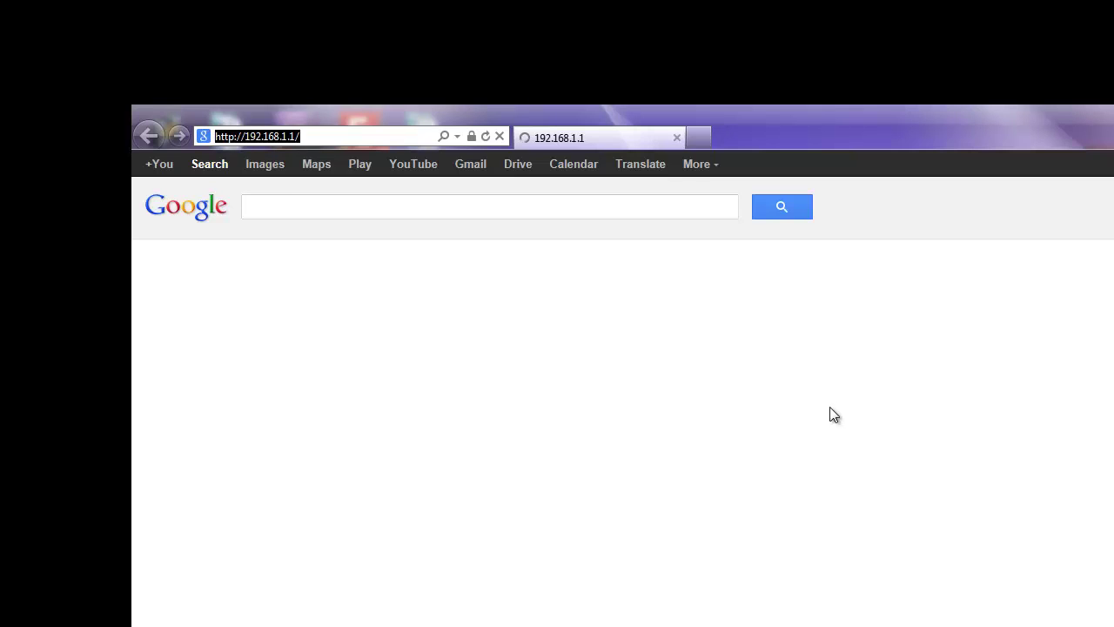
pyautogui.press('BackSpace')
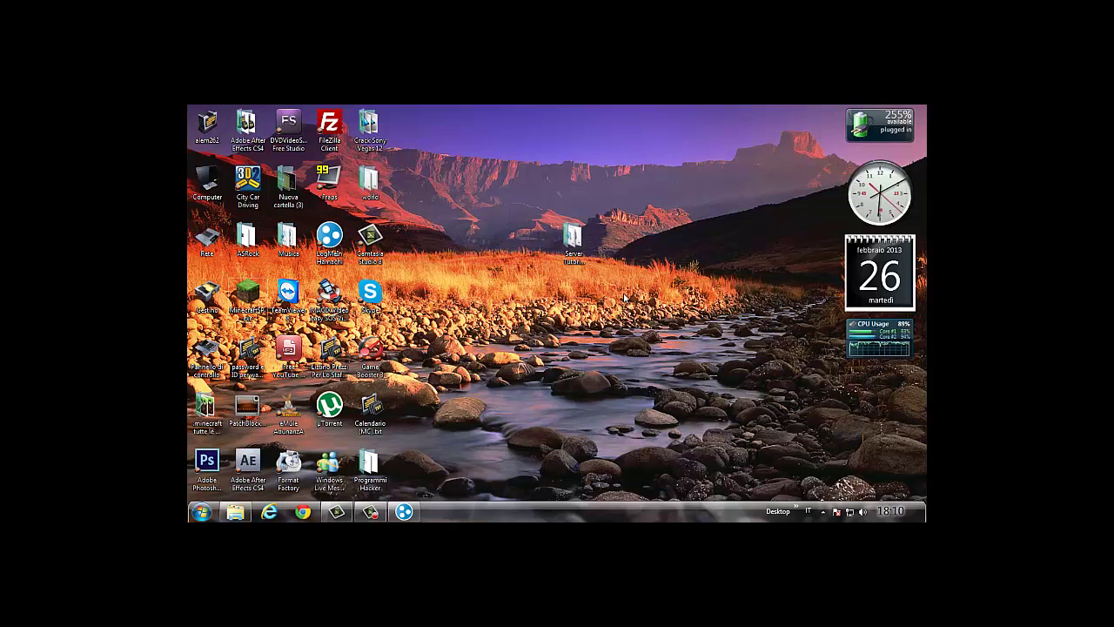
# Open the Server Tutorial Youtube folder from the desktop to view its server files, and close it.
pyautogui.moveTo(415, 137); pyautogui.dragTo(719, 424)
pyautogui.click(573, 239)
pyautogui.click(624, 297)
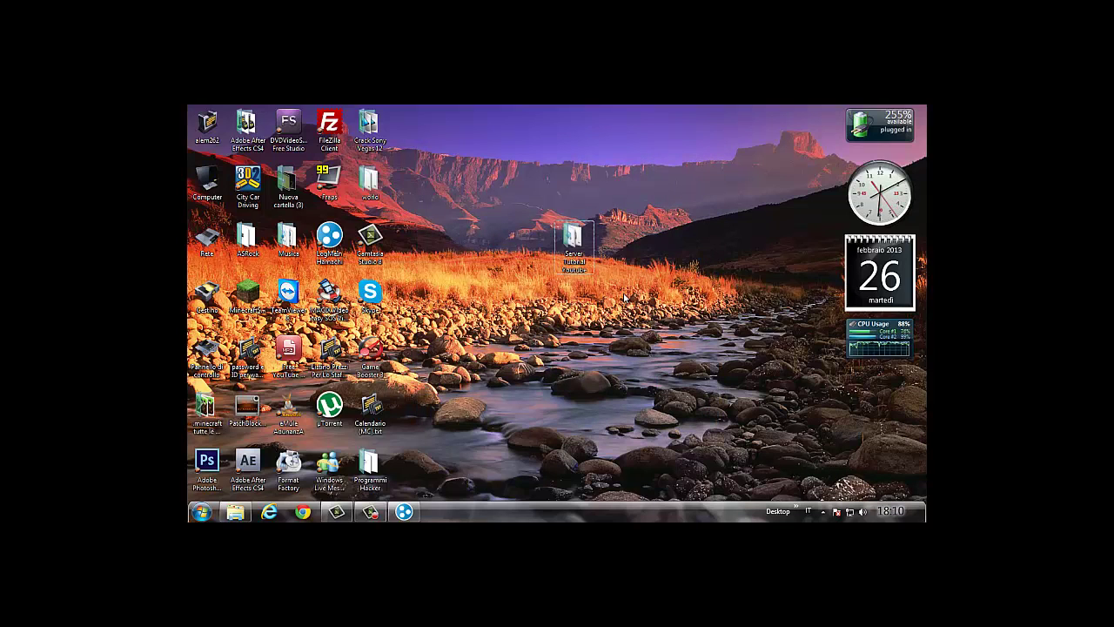
pyautogui.press('Return')
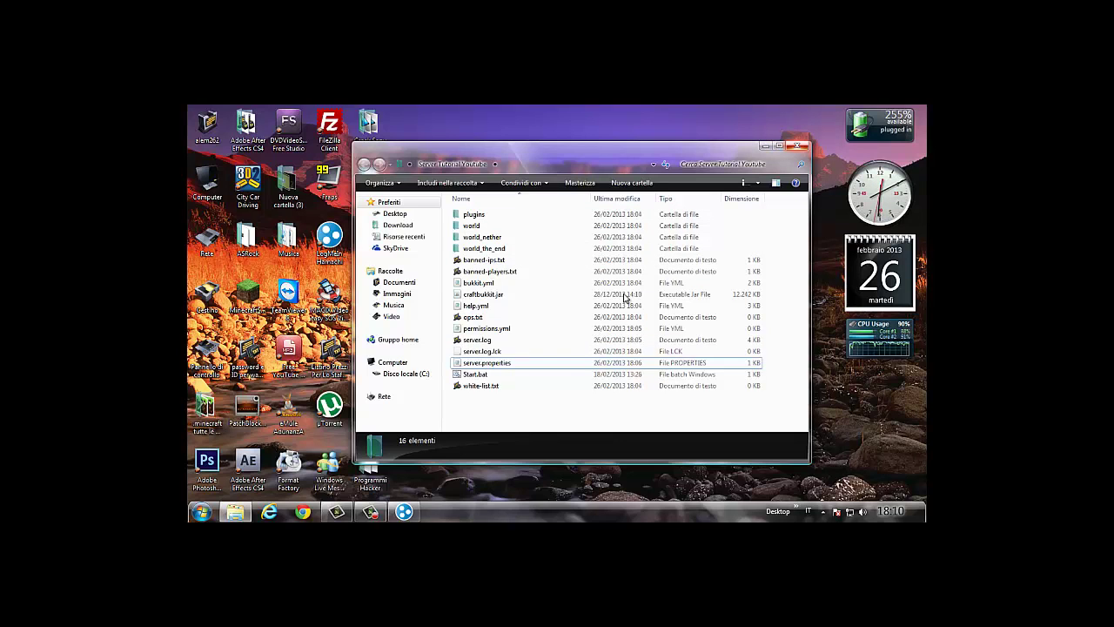
pyautogui.hotkey('alt', 'F4')
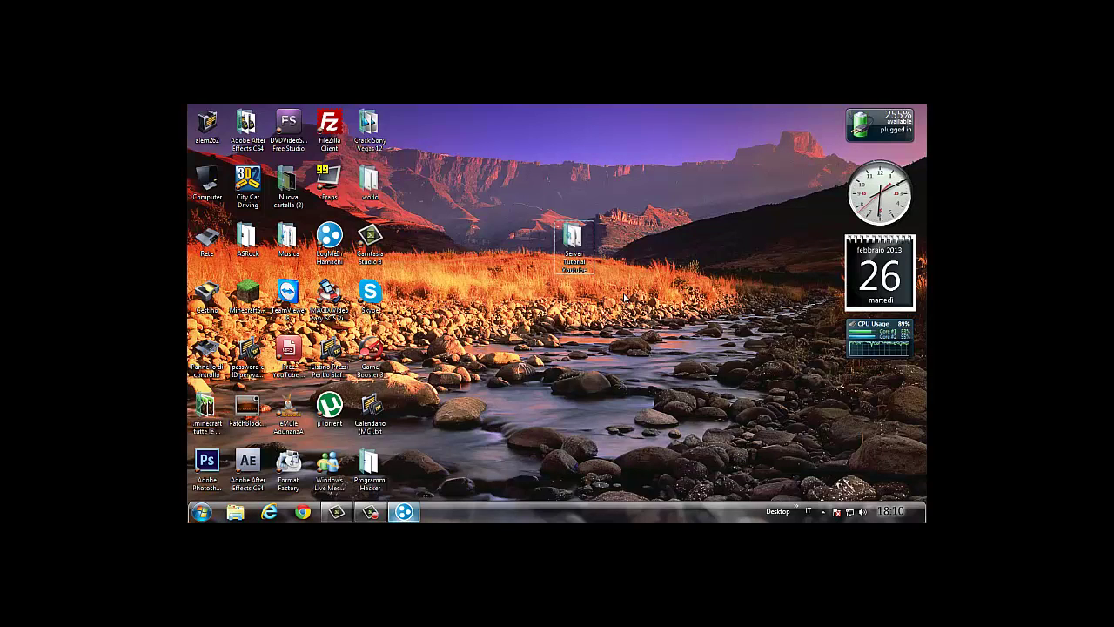
# Preview the minimized LogMeIn Hamachi window and close it.
pyautogui.moveTo(404, 511)
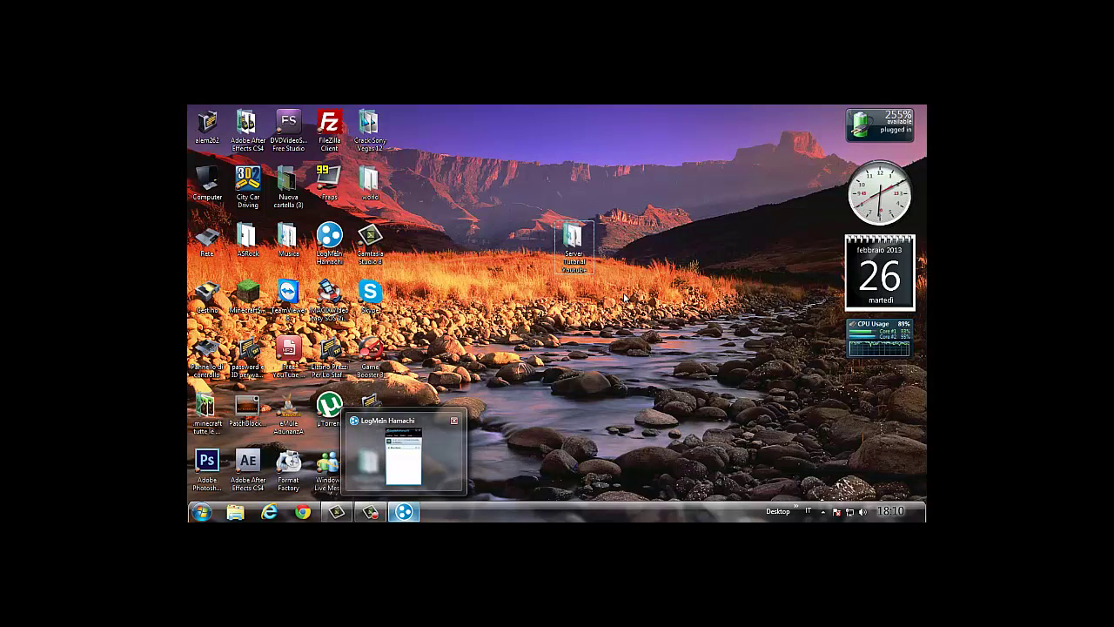
pyautogui.moveTo(404, 456)
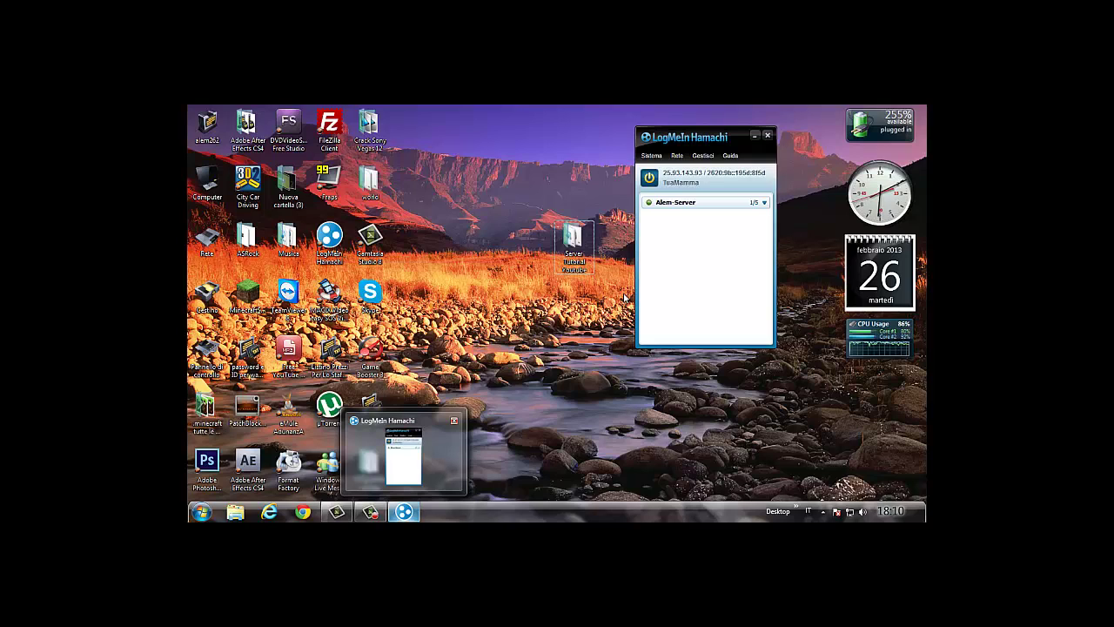
pyautogui.click(454, 420)
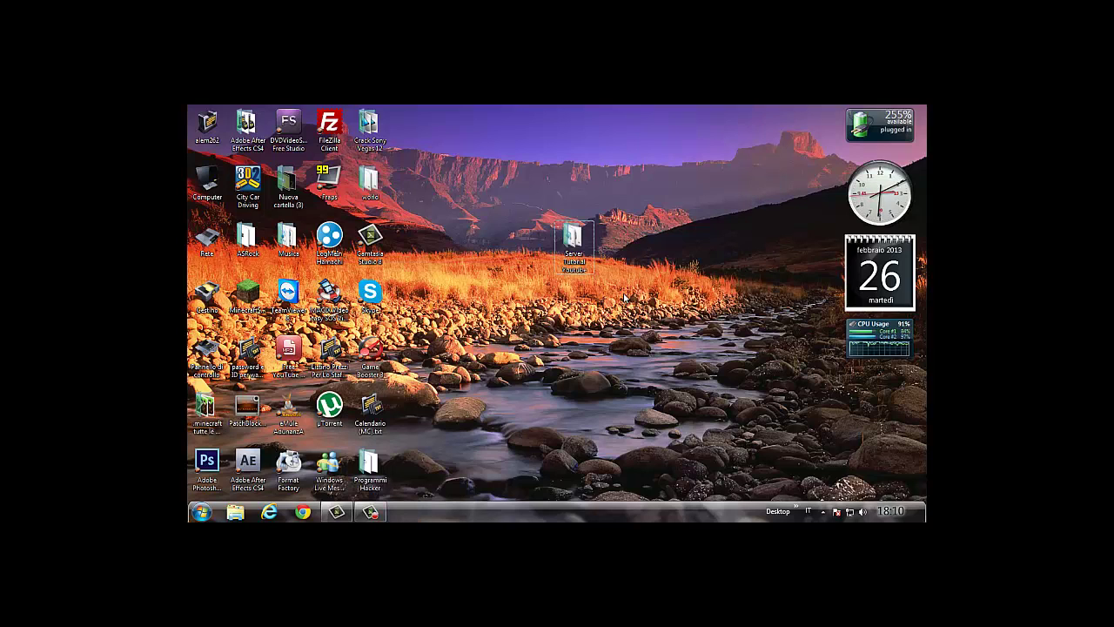